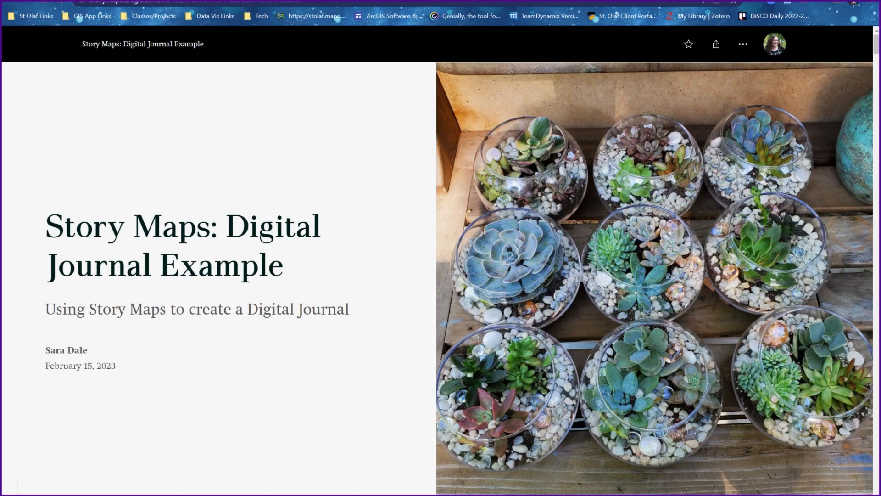
# Step: Look through the published Digital Journal Example story, from its cover and travel map to the first journal slides and back
pyautogui.scroll(-8, 680, 217)
pyautogui.scroll(-20, 680, 215)
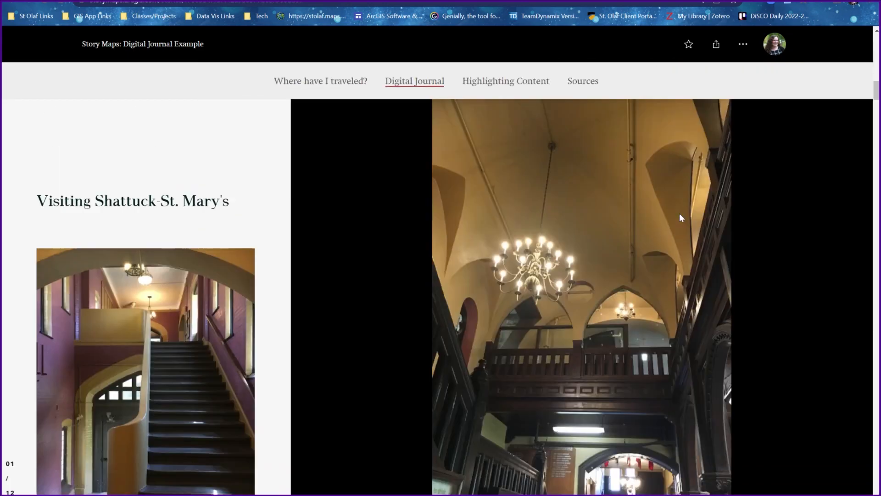
pyautogui.scroll(20, 679, 217)
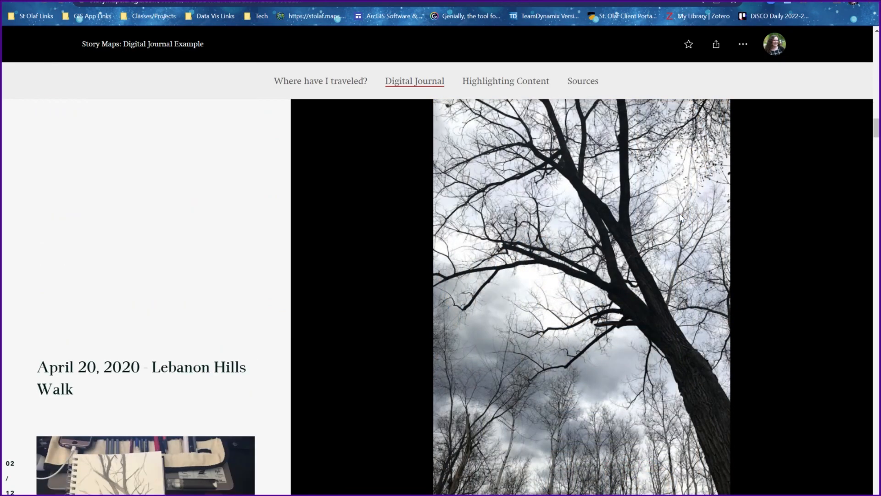
pyautogui.scroll(5, 681, 218)
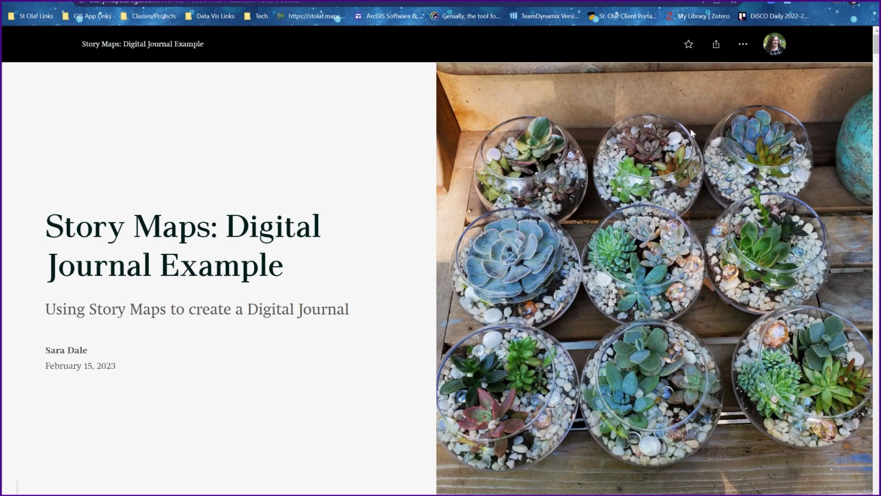
pyautogui.scroll(-10, 595, 214)
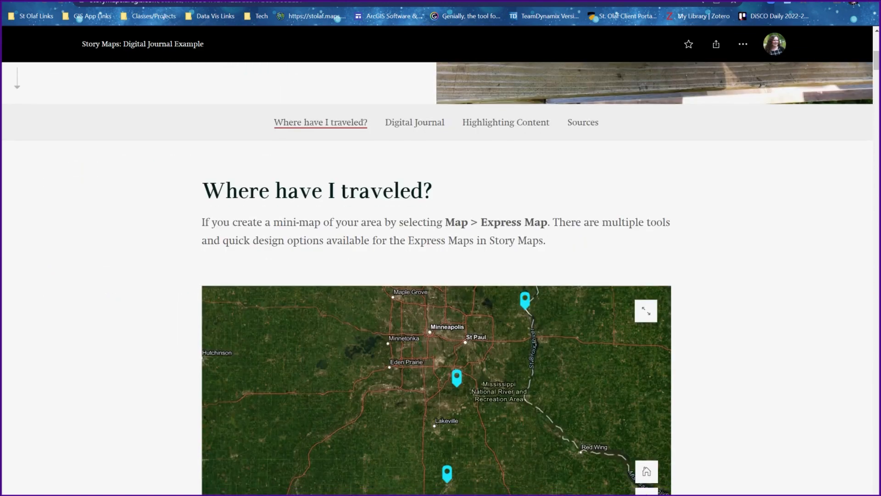
pyautogui.scroll(-12, 595, 222)
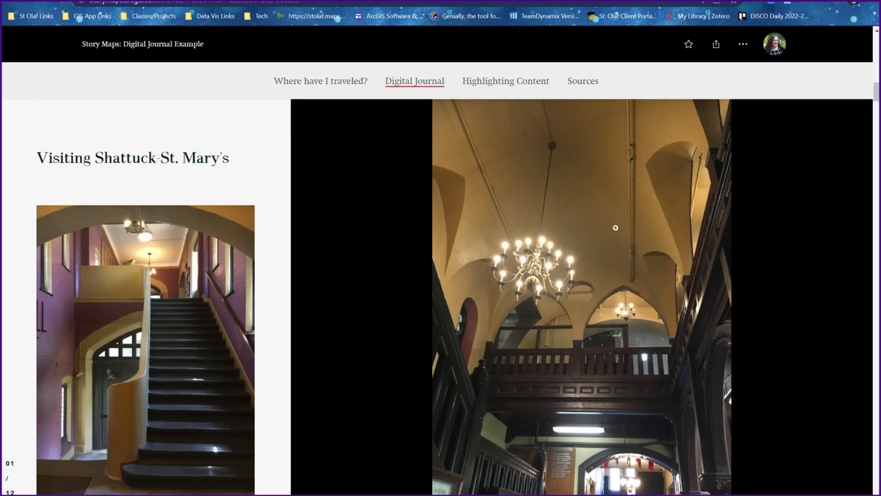
pyautogui.scroll(7, 615, 227)
pyautogui.scroll(15, 614, 226)
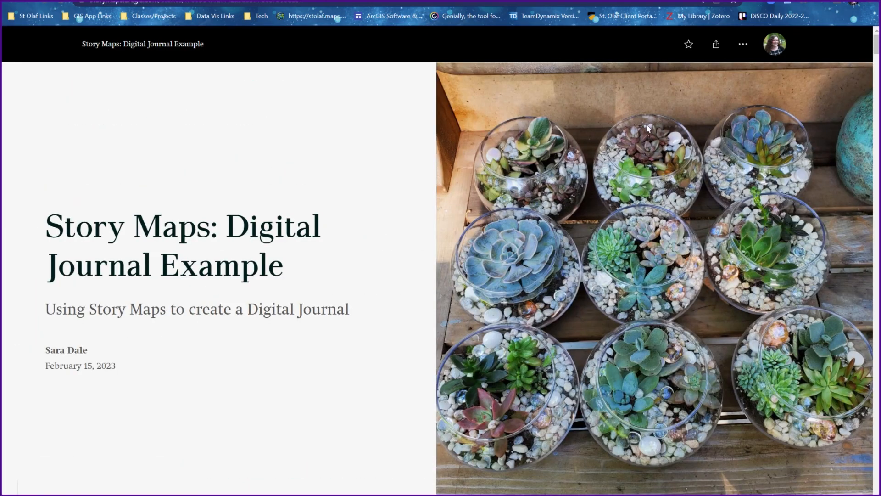
# Step: Open the Digital Journal Example story for editing and go to the navigation bar below the cover
pyautogui.click(737, 53)
pyautogui.click(704, 86)
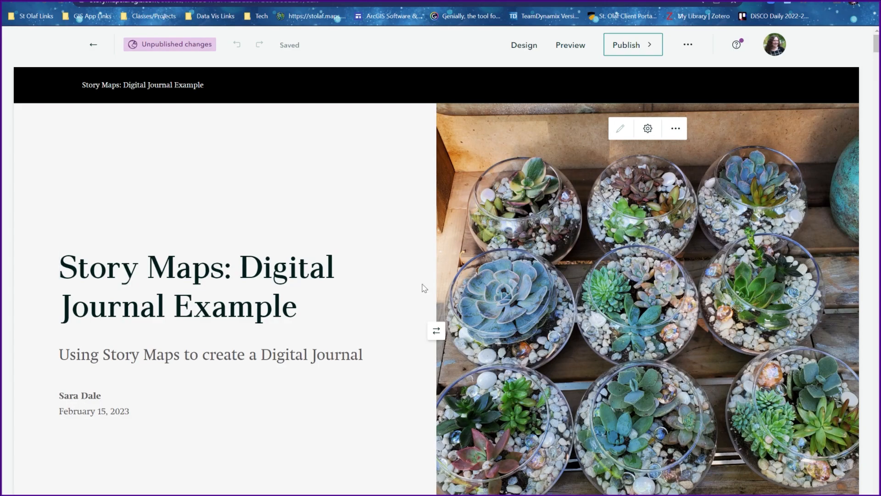
pyautogui.scroll(-2, 409, 318)
pyautogui.scroll(-4, 409, 318)
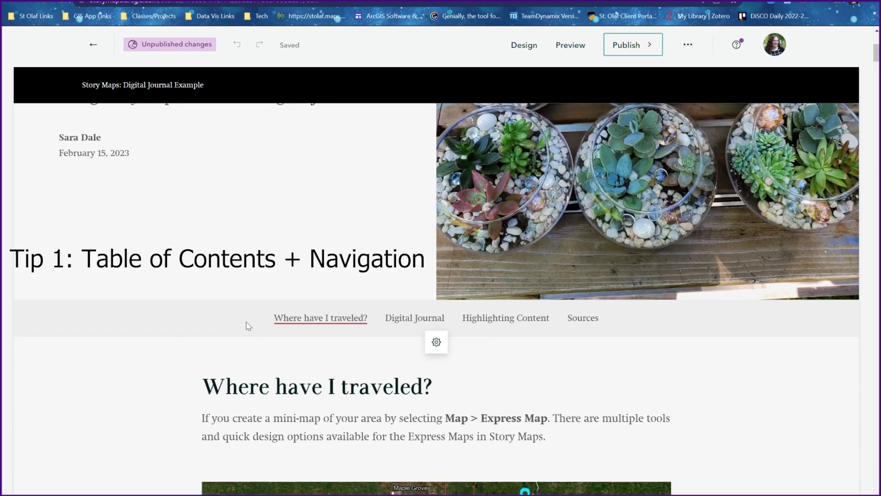
pyautogui.moveTo(576, 330)
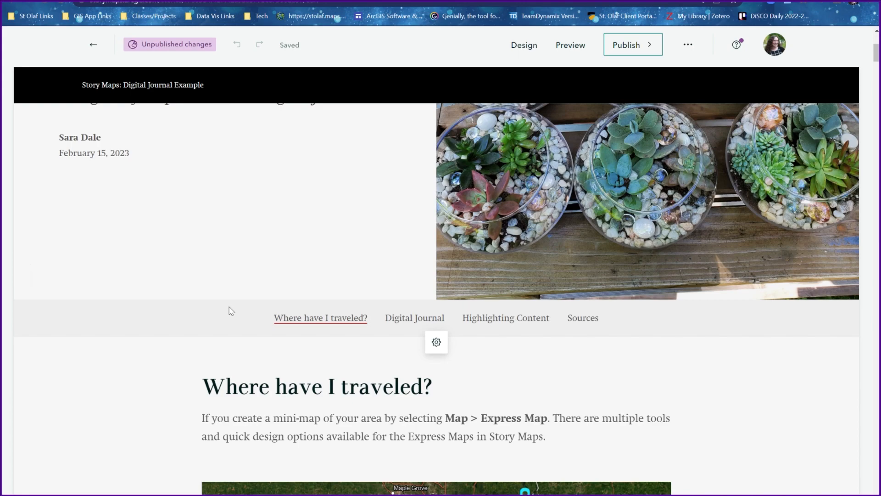
# Step: Test the navigation links to Digital Journal, Highlighting Content, Sources and Where have I traveled?
pyautogui.scroll(-10, 448, 367)
pyautogui.scroll(20, 447, 366)
pyautogui.scroll(-7, 499, 339)
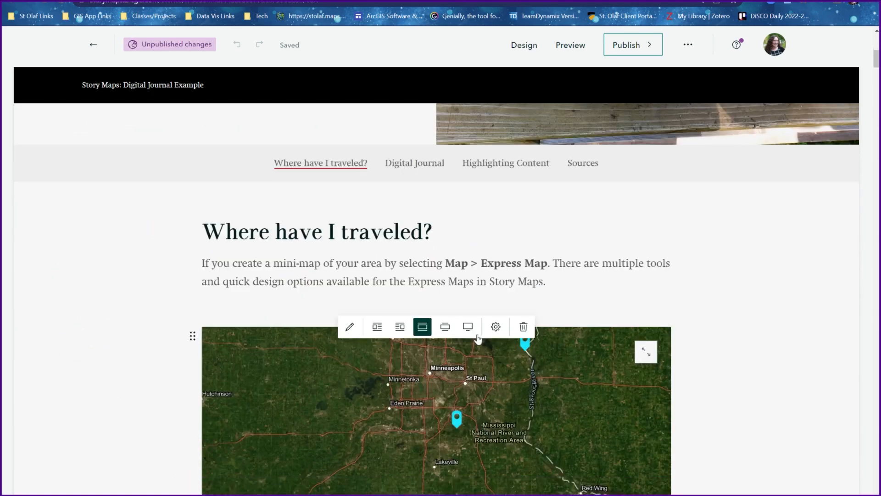
pyautogui.click(419, 165)
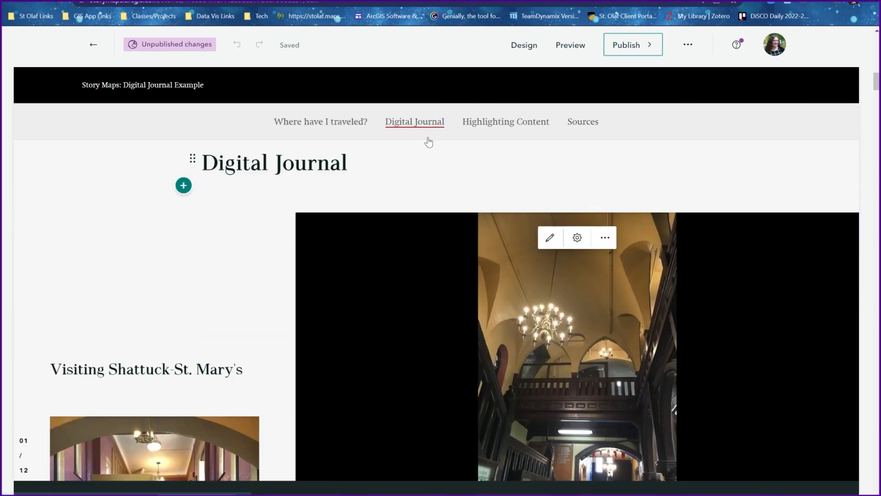
pyautogui.click(505, 123)
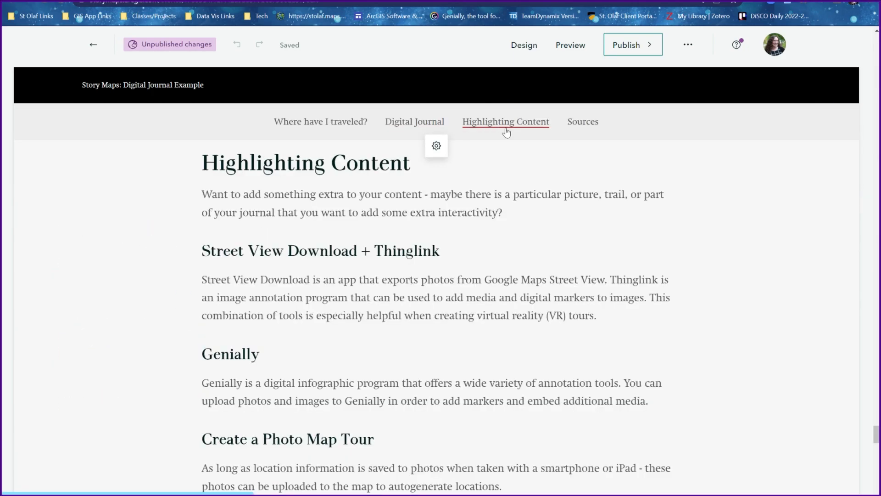
pyautogui.click(423, 126)
pyautogui.click(322, 128)
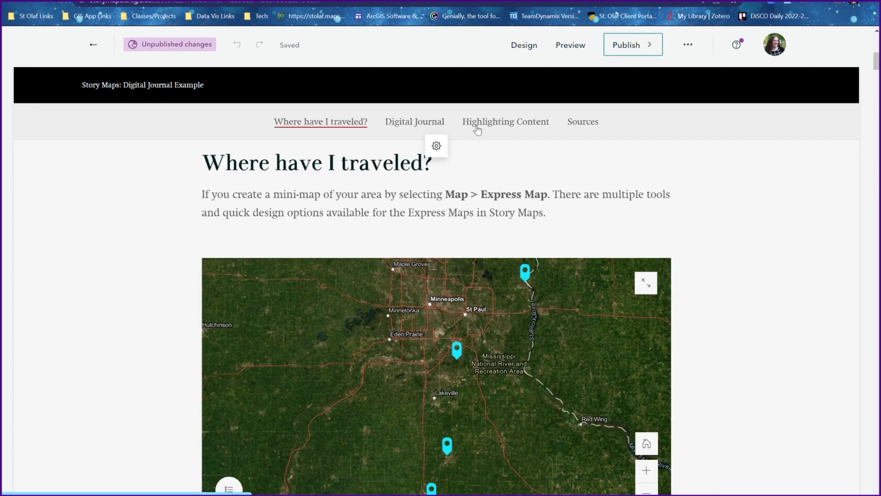
pyautogui.click(584, 122)
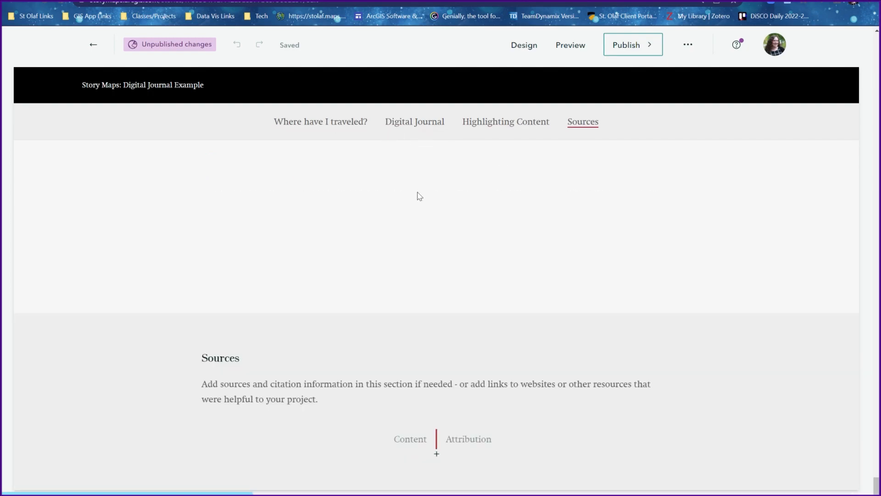
pyautogui.click(339, 123)
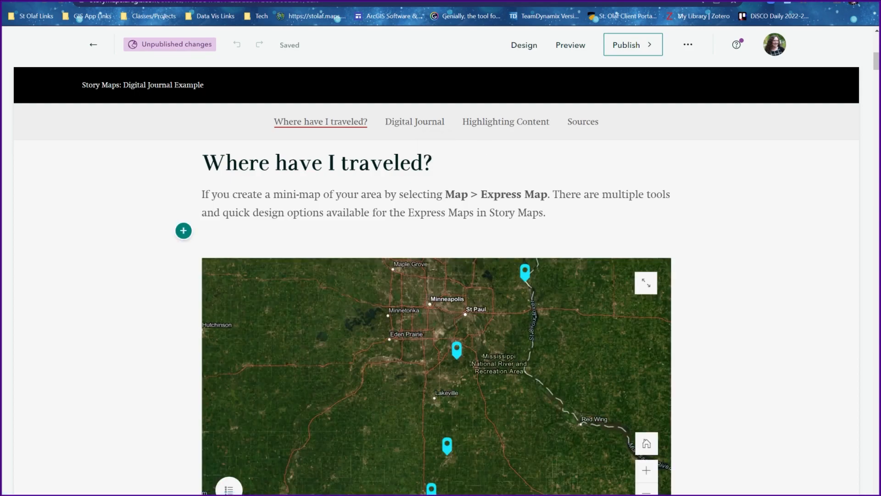
pyautogui.scroll(1, 339, 234)
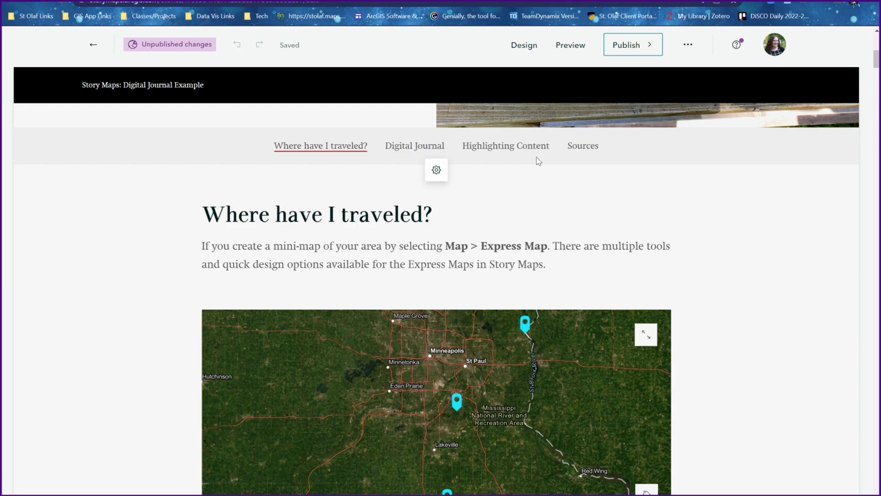
# Step: Switch the optional Navigation section off and back on in the story's design settings, and close the settings
pyautogui.click(513, 48)
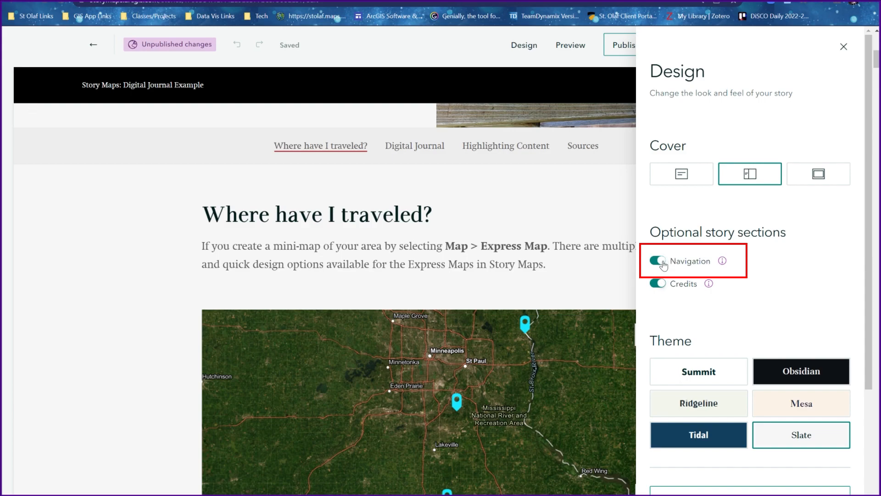
pyautogui.click(661, 261)
pyautogui.scroll(5, 535, 211)
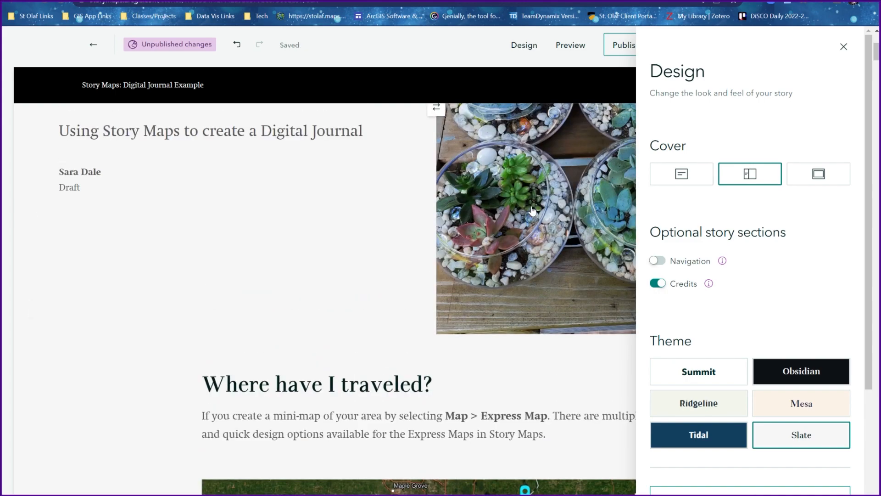
pyautogui.click(658, 261)
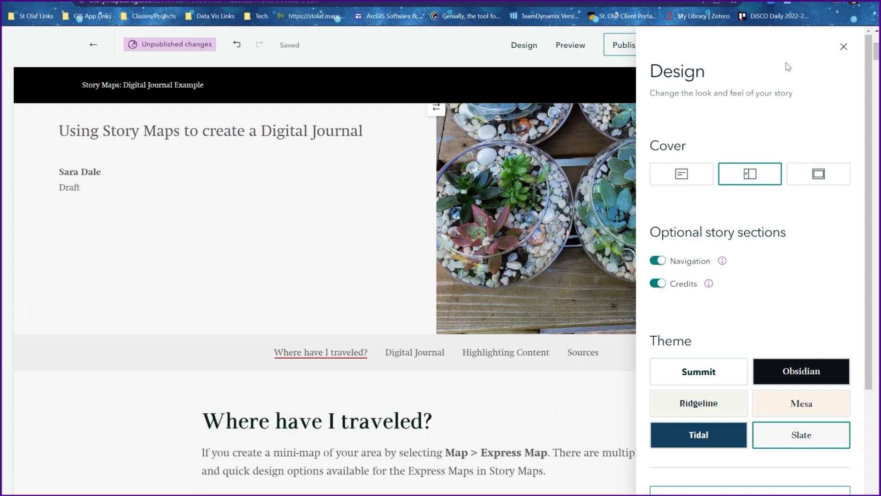
pyautogui.click(844, 46)
# Step: Collapse the slide thumbnail strip of the sidecar in the Digital Journal section
pyautogui.scroll(-2, 772, 183)
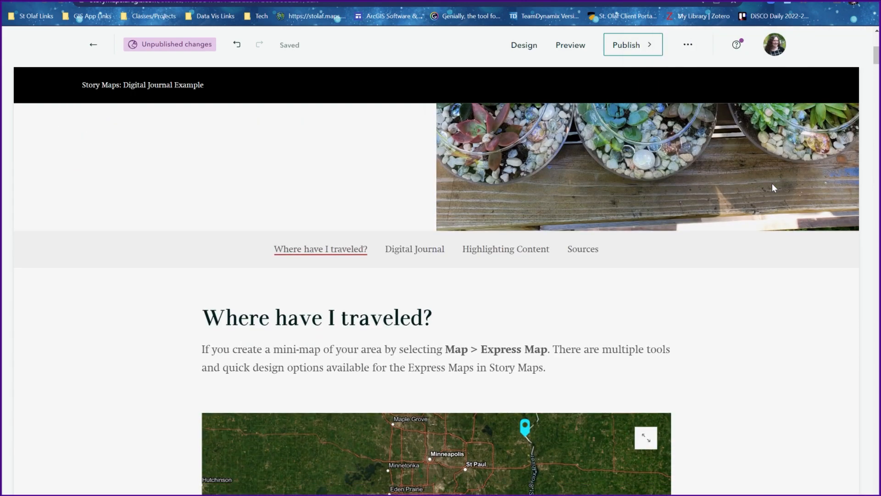
pyautogui.scroll(-2, 772, 187)
pyautogui.scroll(-3, 773, 188)
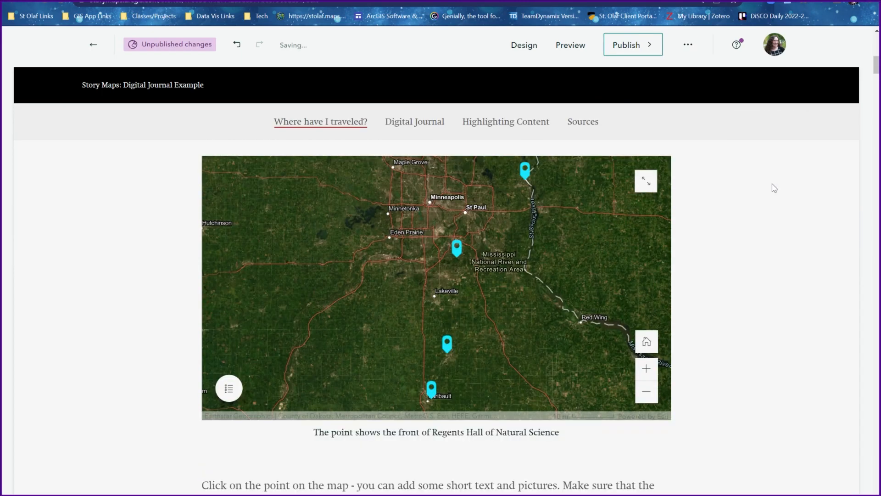
pyautogui.scroll(-8, 773, 188)
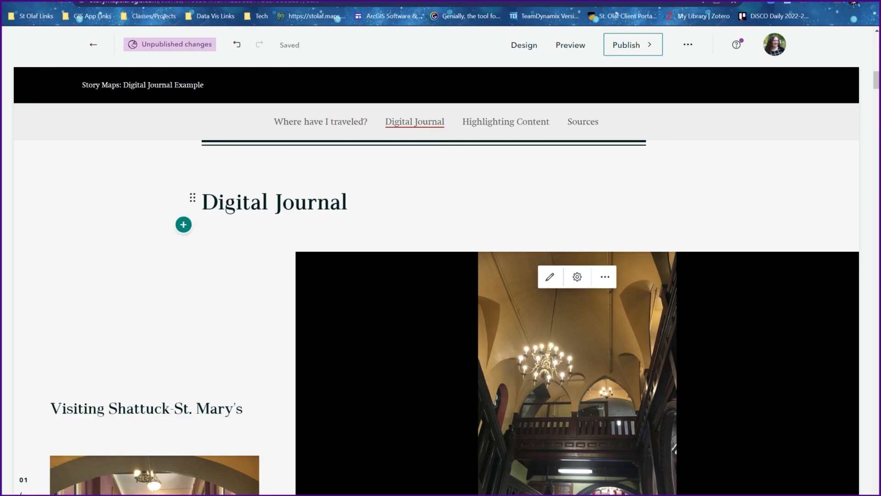
pyautogui.scroll(-2, 373, 219)
pyautogui.scroll(3, 406, 235)
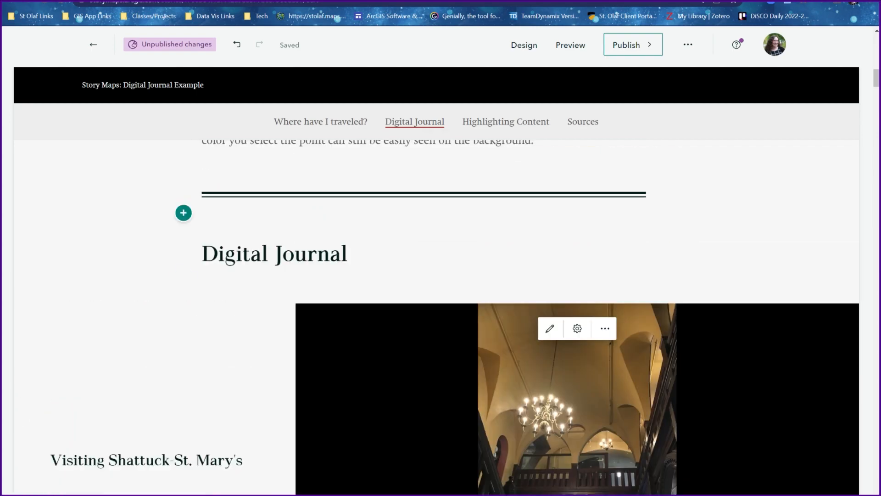
pyautogui.scroll(-2, 431, 264)
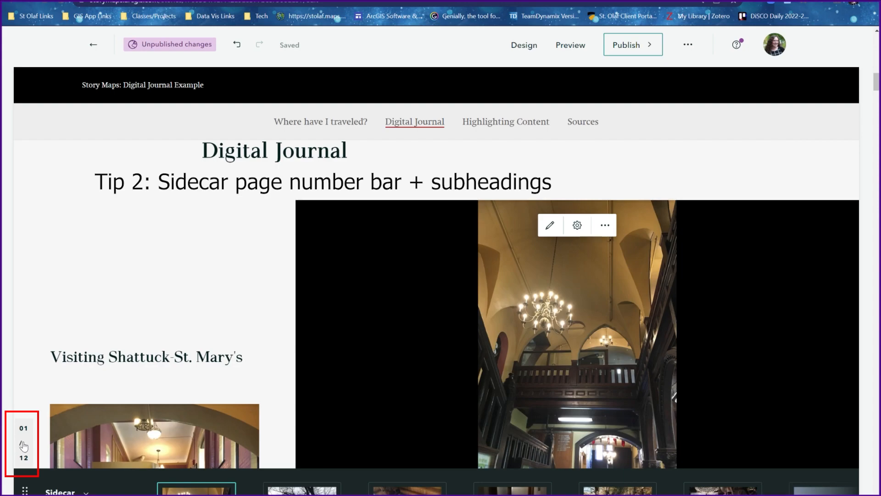
pyautogui.scroll(-1, 298, 304)
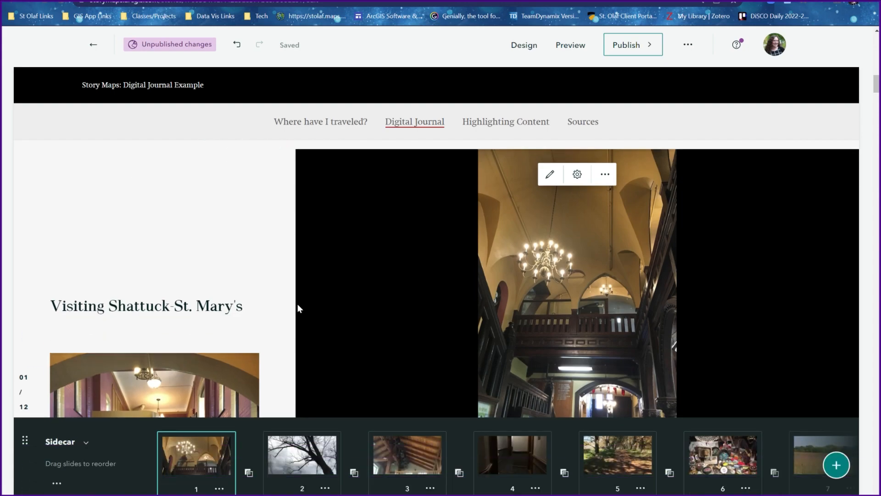
pyautogui.click(85, 442)
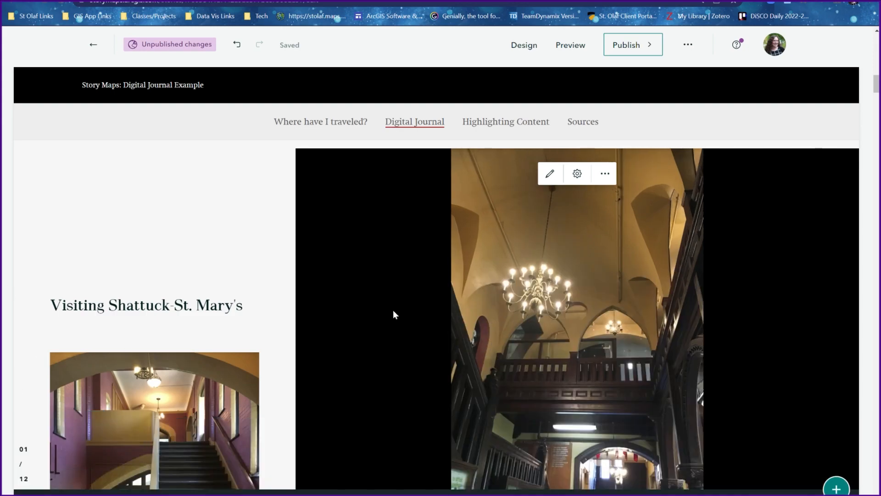
# Step: Apply the Subheading text style to the title "Visiting Shattuck-St. Mary's" on the first sidecar slide
pyautogui.scroll(-2, 159, 401)
pyautogui.scroll(-3, 159, 401)
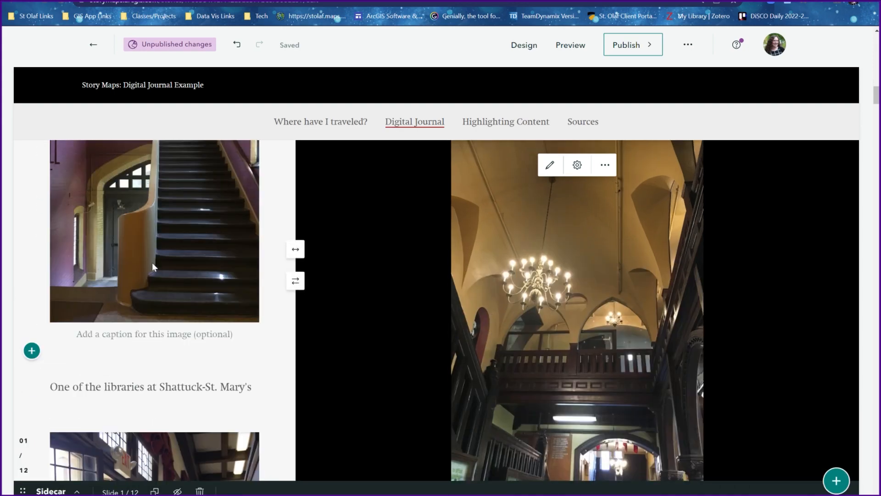
pyautogui.scroll(-1, 209, 380)
pyautogui.scroll(-4, 209, 380)
pyautogui.scroll(10, 209, 380)
pyautogui.scroll(-2, 159, 275)
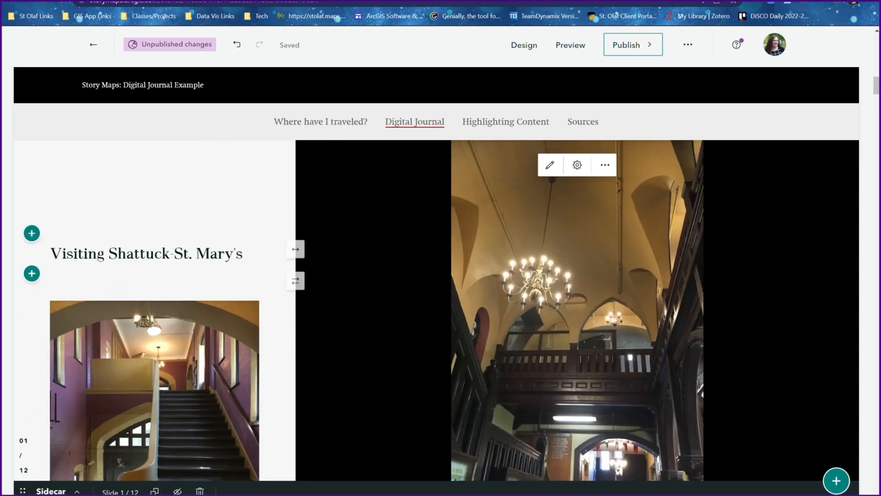
pyautogui.moveTo(50, 253); pyautogui.dragTo(244, 253)
pyautogui.click(76, 280)
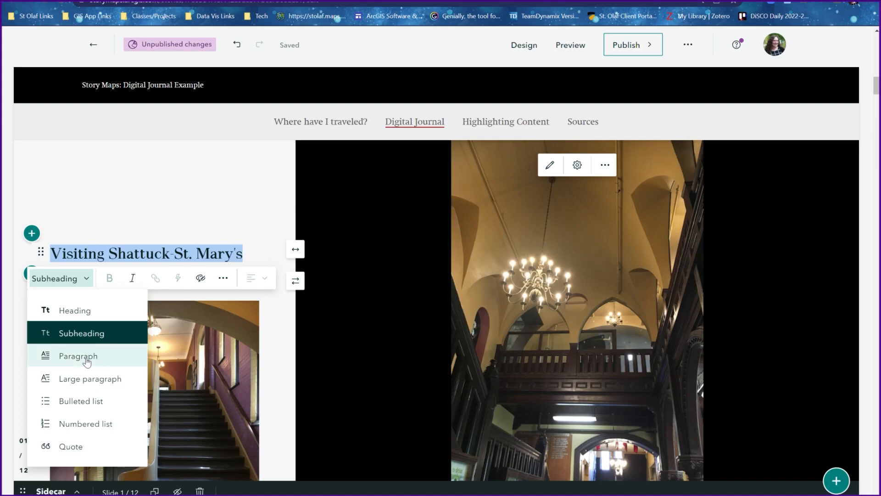
pyautogui.click(81, 334)
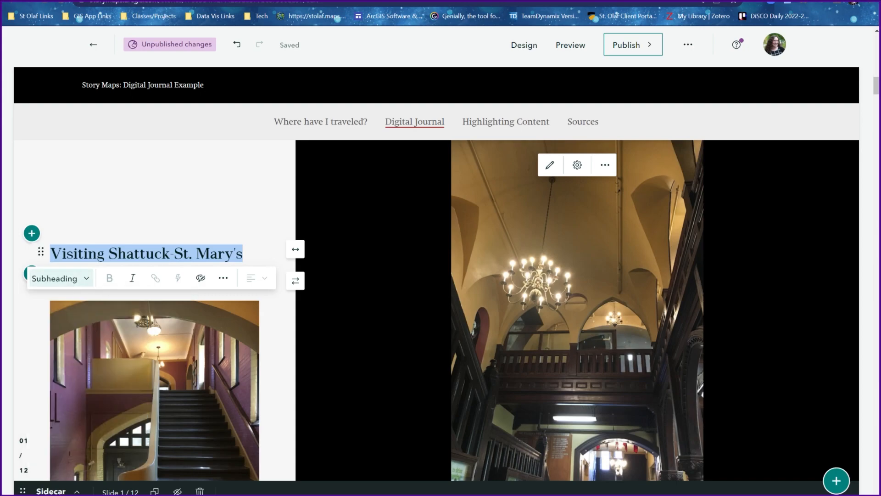
# Step: Try the Heading style on the first slide's title, return it to Subheading, and deselect the text
pyautogui.click(66, 285)
pyautogui.click(68, 308)
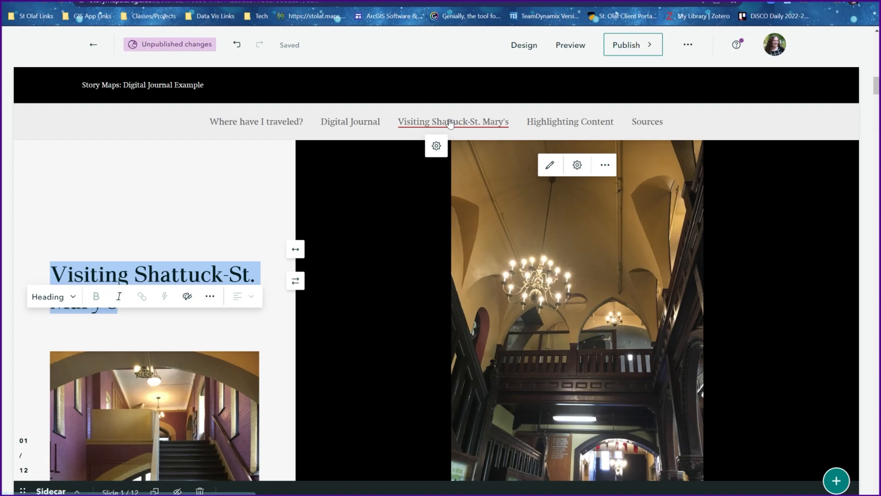
pyautogui.click(46, 298)
pyautogui.click(47, 350)
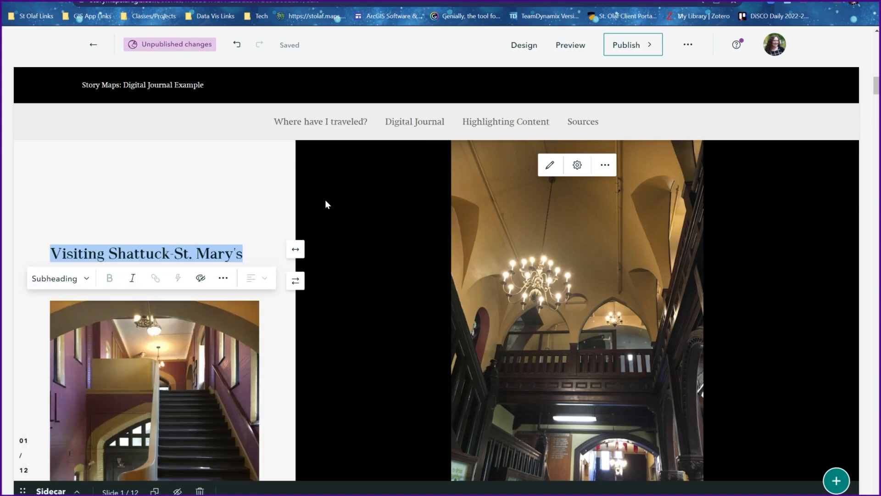
pyautogui.click(232, 195)
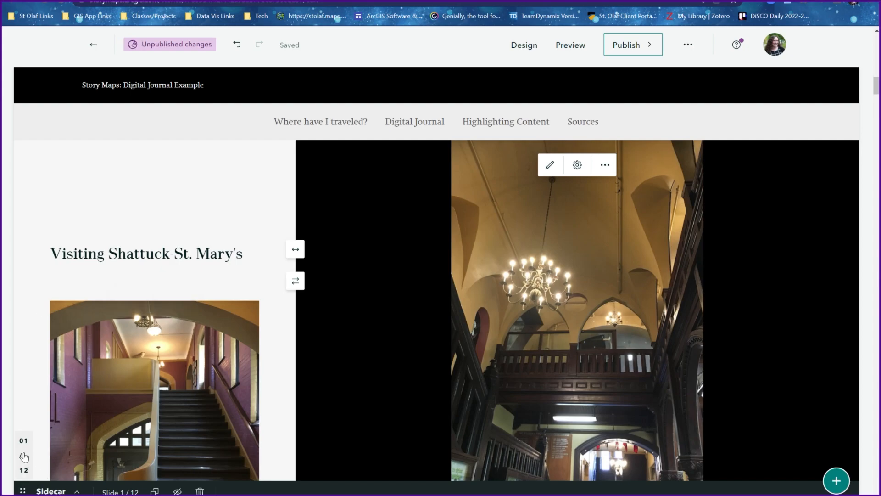
# Step: Expand the sidecar's page number bar to check the label of slide 1, and select that slide's title text
pyautogui.moveTo(24, 456)
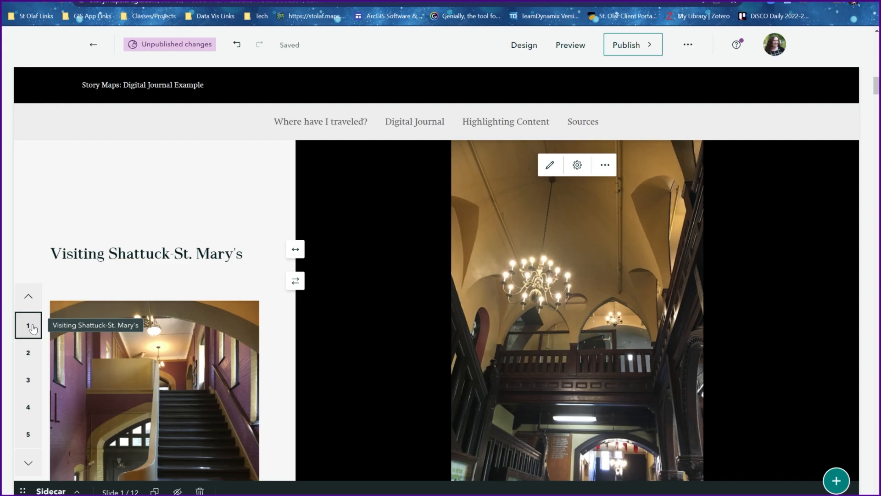
pyautogui.moveTo(50, 253); pyautogui.dragTo(243, 253)
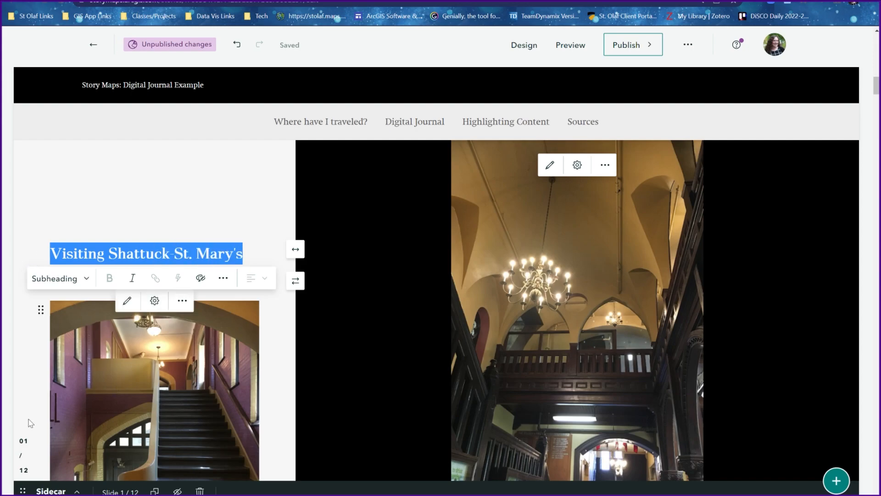
# Step: Jump to slide 11, "February 6, 2023 - Minneapolis", using the sidecar's page number bar, and expand the slide thumbnail strip
pyautogui.click(21, 458)
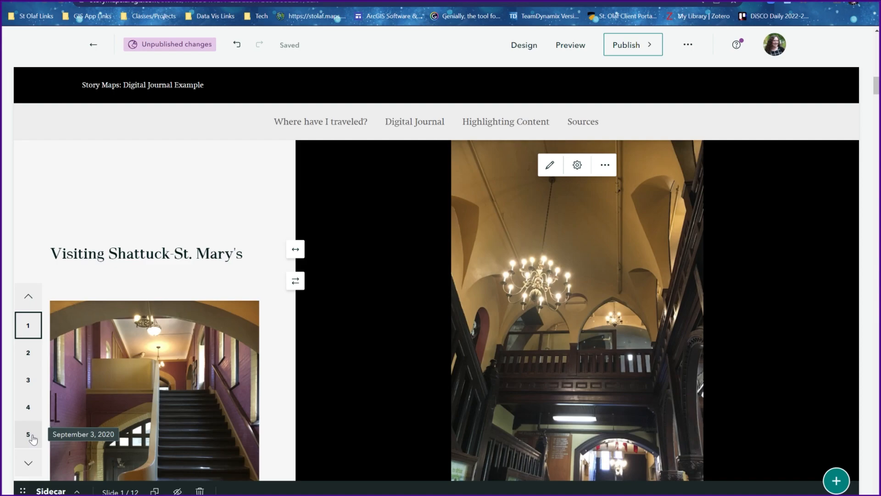
pyautogui.click(29, 463)
pyautogui.click(28, 463)
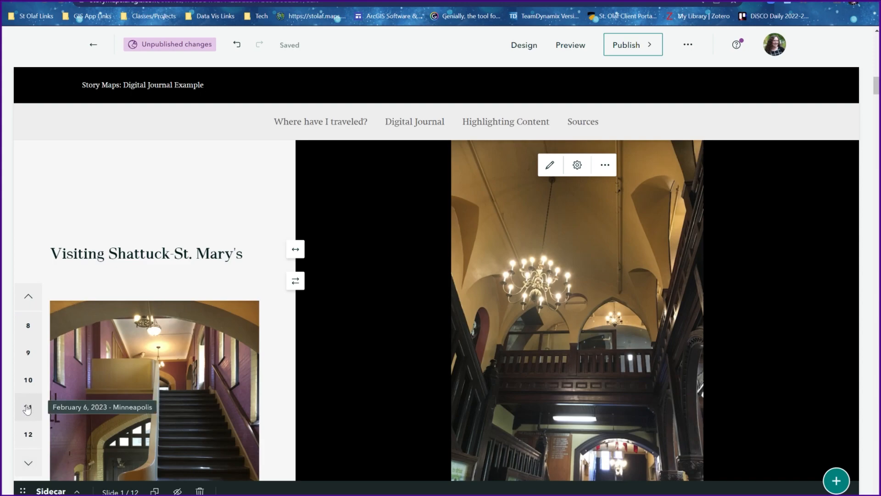
pyautogui.click(27, 408)
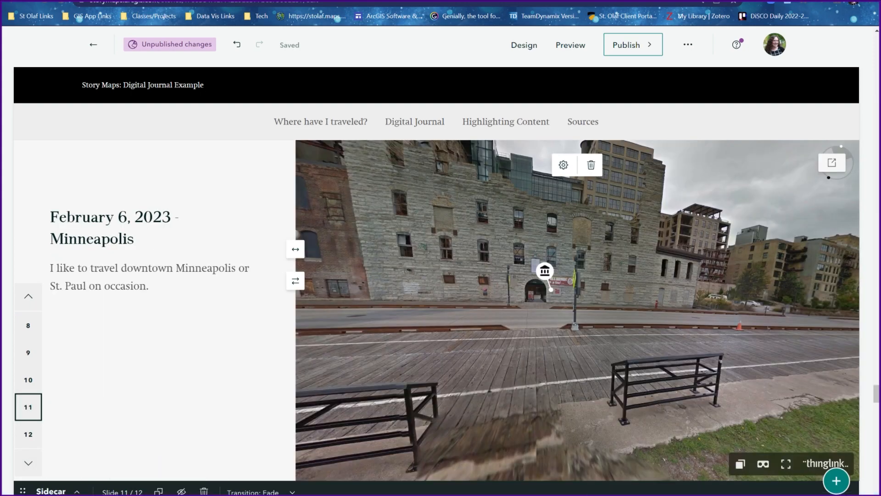
pyautogui.click(76, 491)
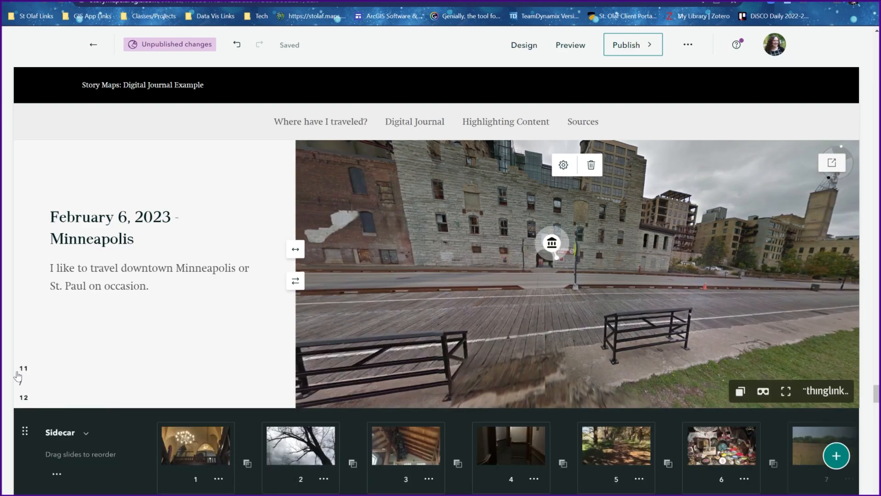
# Step: Browse the sidecar slides between 5 and 10, both through the page numbers and by moving through the story
pyautogui.scroll(5, 26, 303)
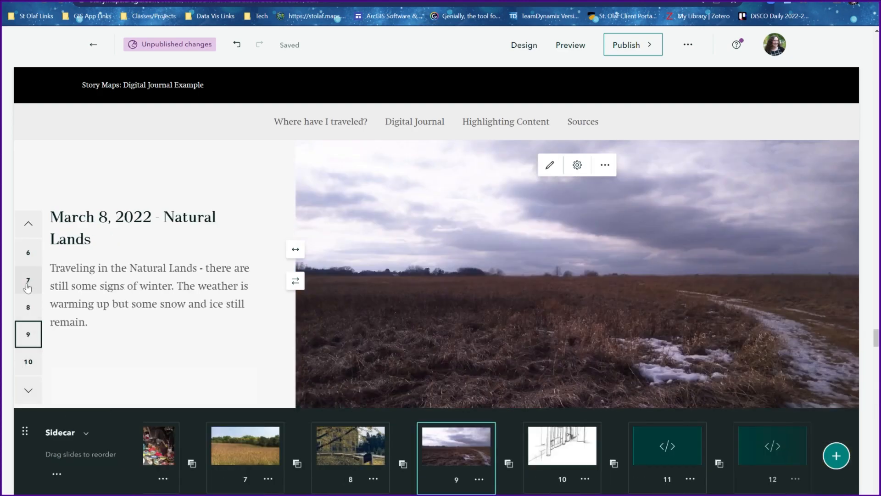
pyautogui.click(28, 253)
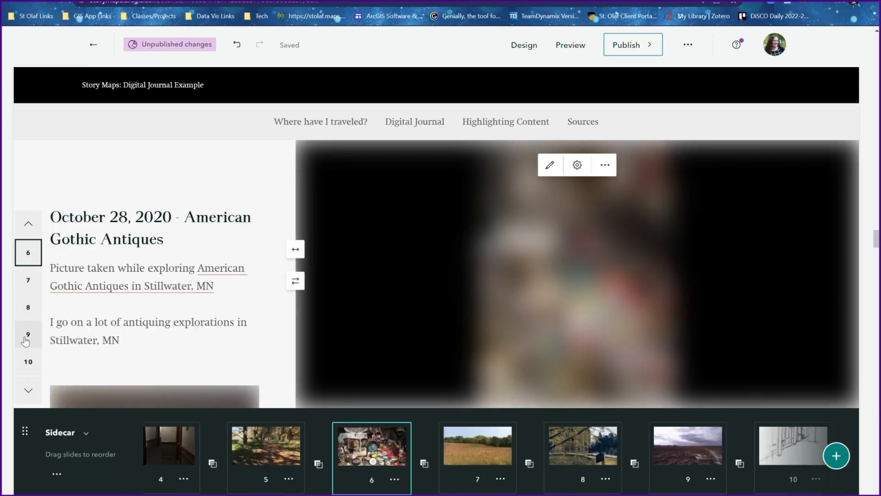
pyautogui.click(28, 334)
pyautogui.click(28, 361)
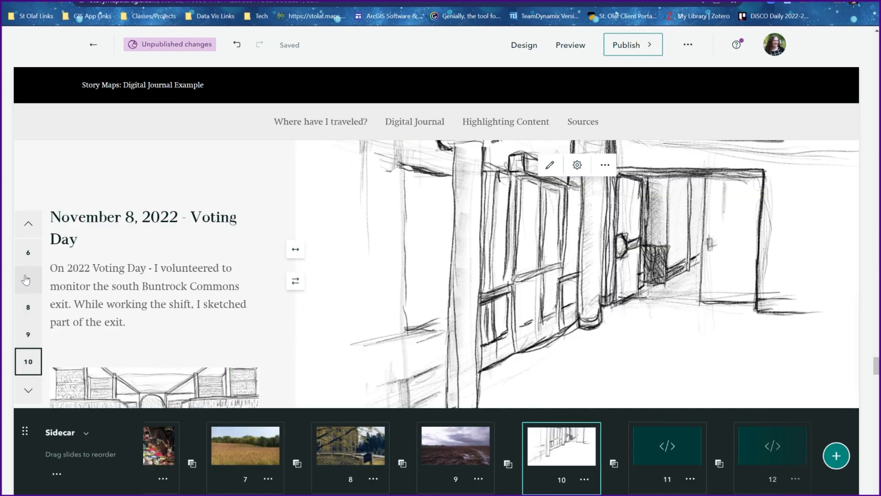
pyautogui.click(28, 280)
pyautogui.scroll(-10, 420, 318)
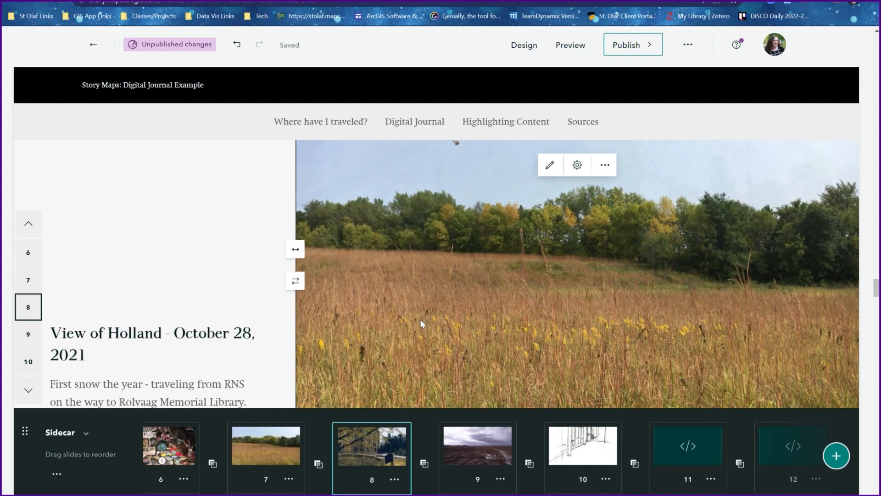
pyautogui.scroll(-4, 420, 322)
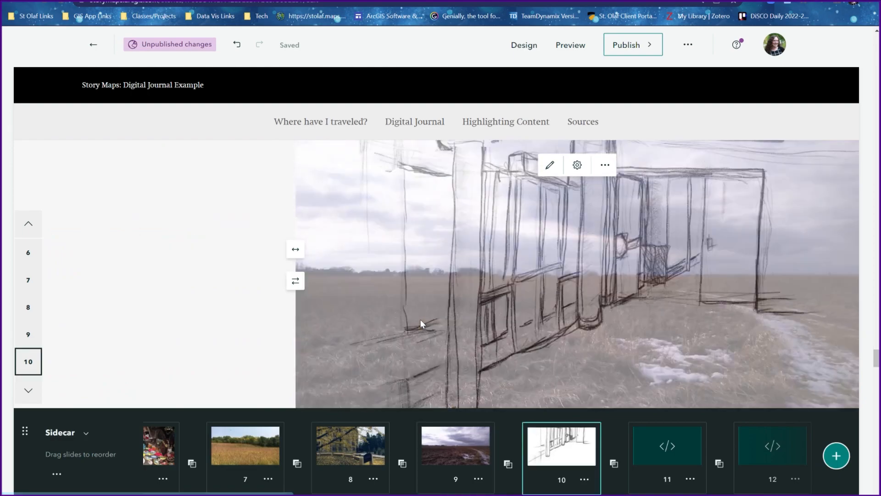
pyautogui.scroll(12, 421, 323)
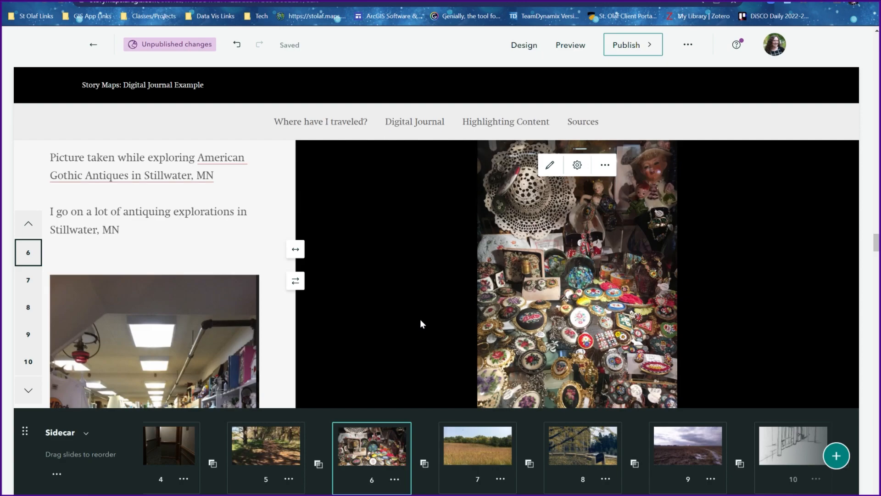
pyautogui.scroll(5, 411, 281)
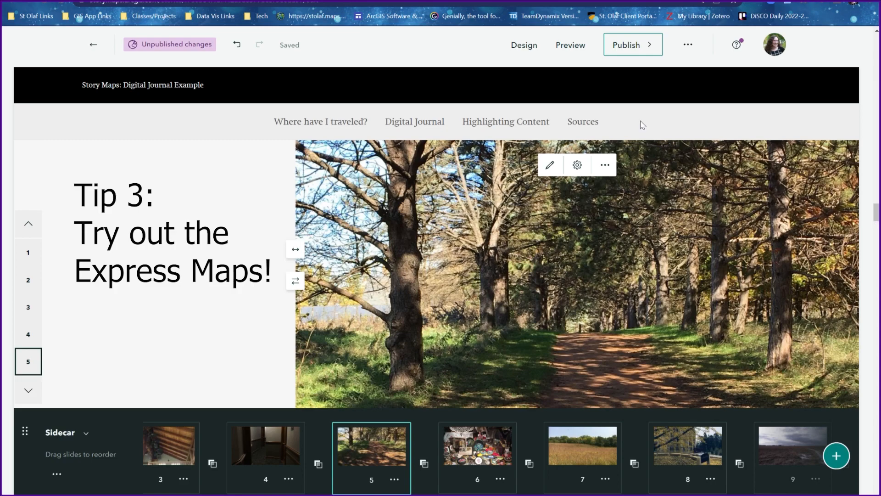
# Step: In the "Where have I traveled?" section, open the express map's legend and view each of its four listed places
pyautogui.click(349, 123)
pyautogui.scroll(-1, 683, 273)
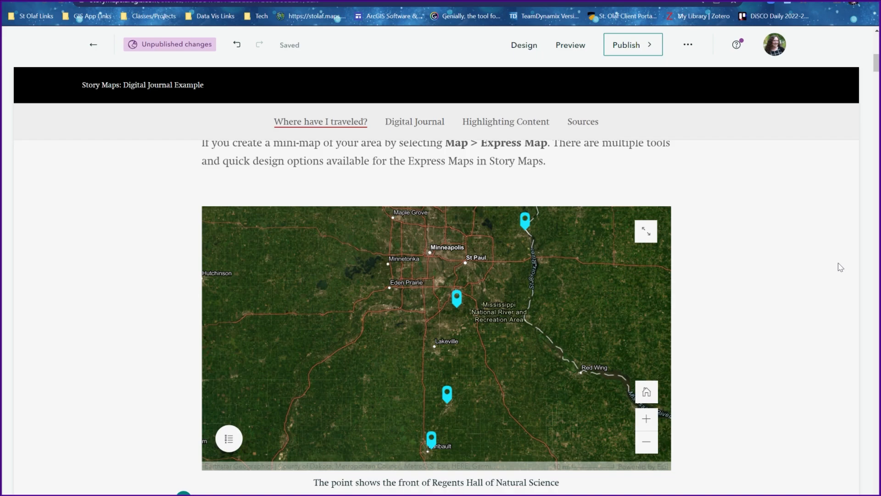
pyautogui.click(229, 438)
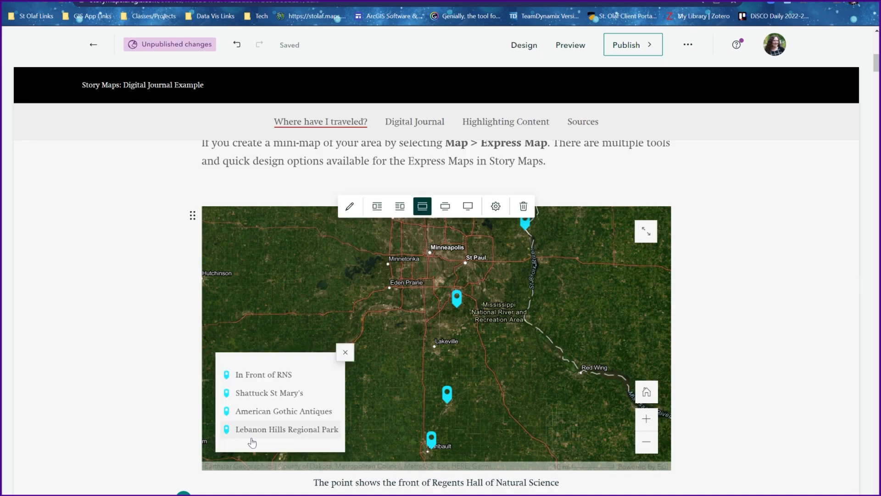
pyautogui.click(257, 413)
pyautogui.click(260, 430)
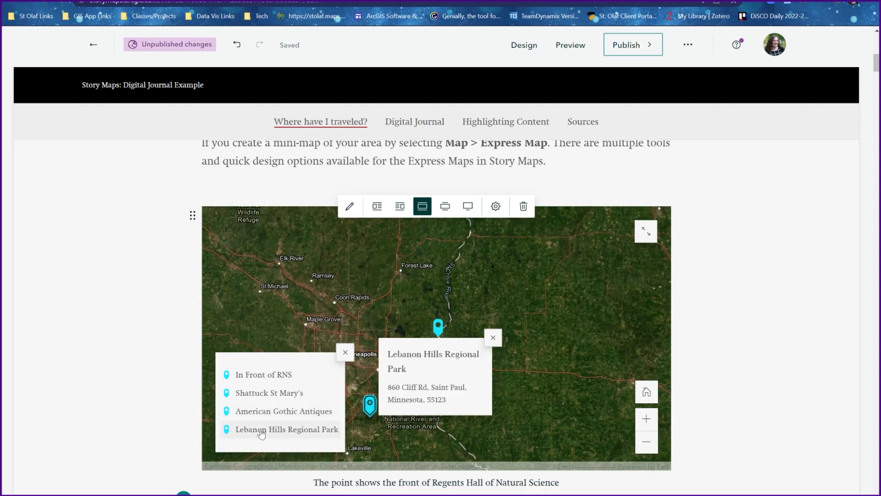
pyautogui.click(250, 374)
pyautogui.click(255, 392)
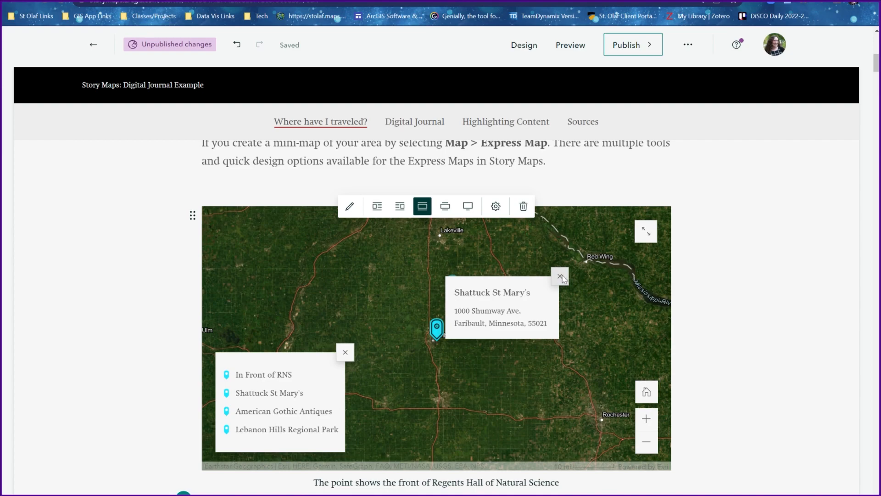
# Step: Dismiss the Shattuck St Mary's pop-up, return the map to its default extent, and close the legend
pyautogui.click(561, 277)
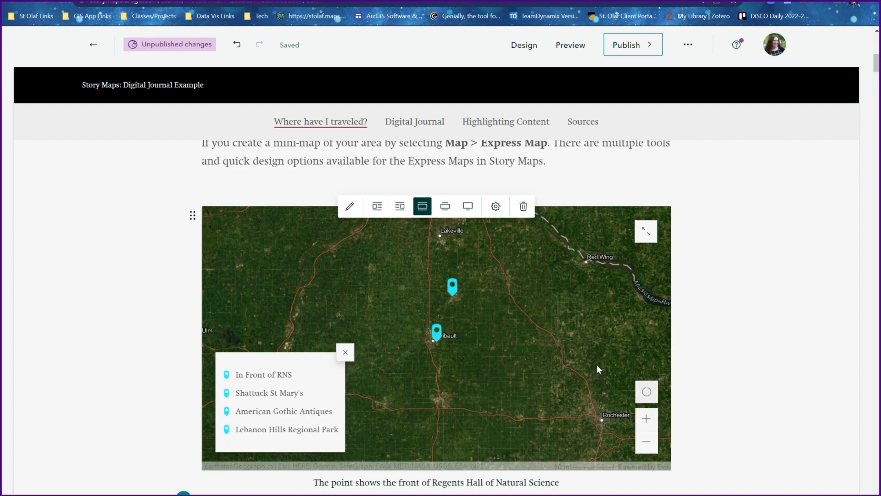
pyautogui.click(647, 392)
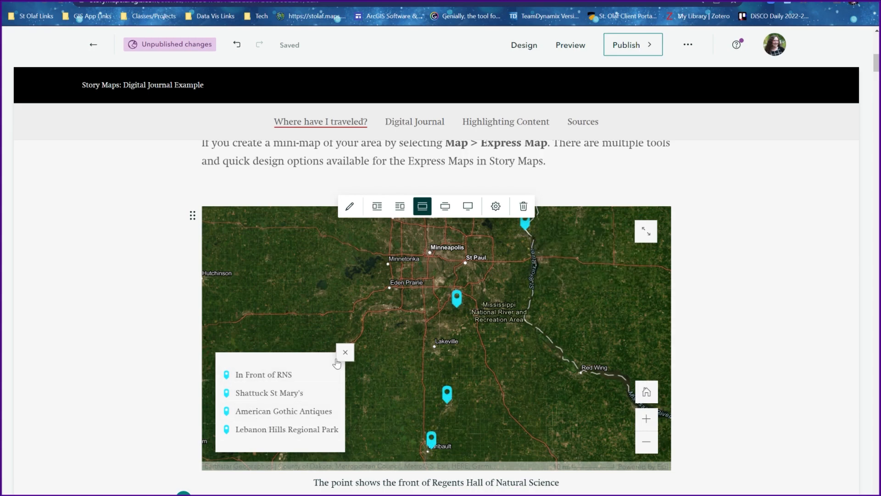
pyautogui.click(345, 352)
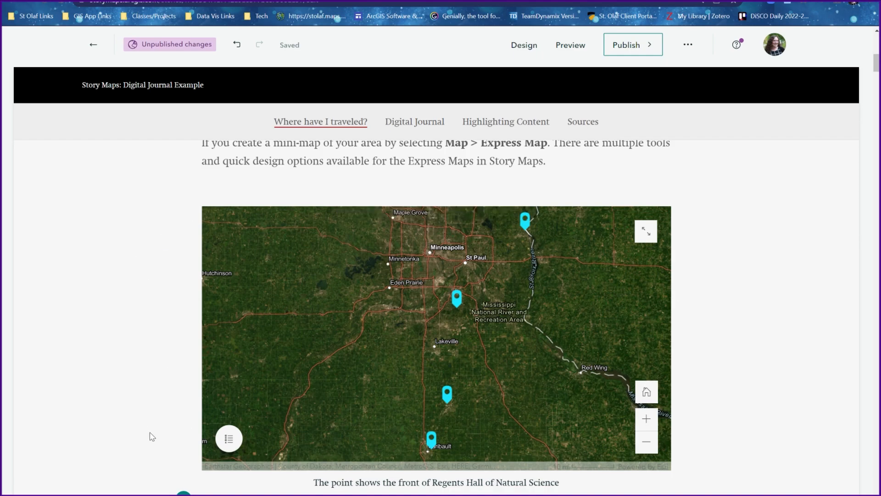
# Step: Add a new express map below the introductory paragraph of the "Where have I traveled?" section
pyautogui.scroll(-2, 151, 436)
pyautogui.scroll(4, 92, 379)
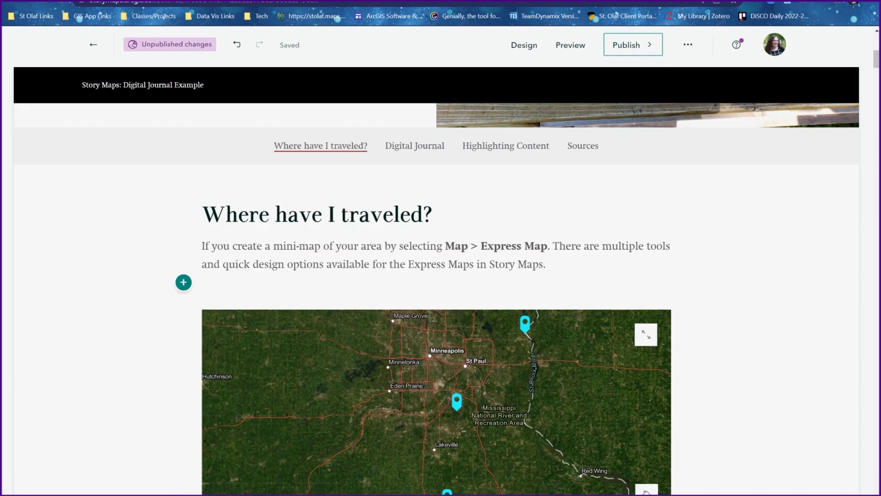
pyautogui.click(184, 282)
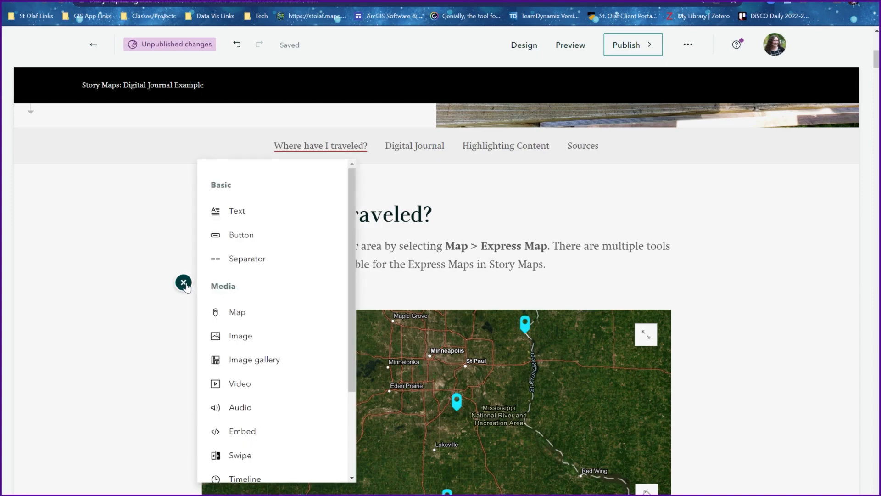
pyautogui.click(268, 326)
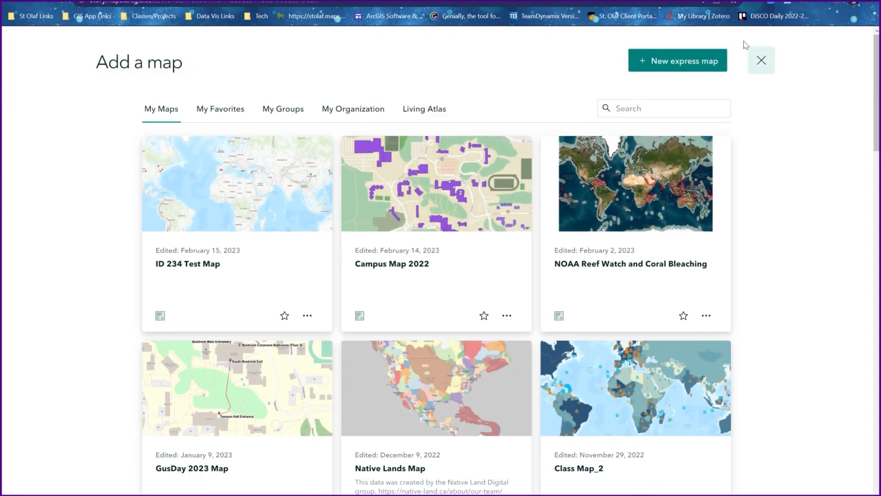
pyautogui.click(675, 62)
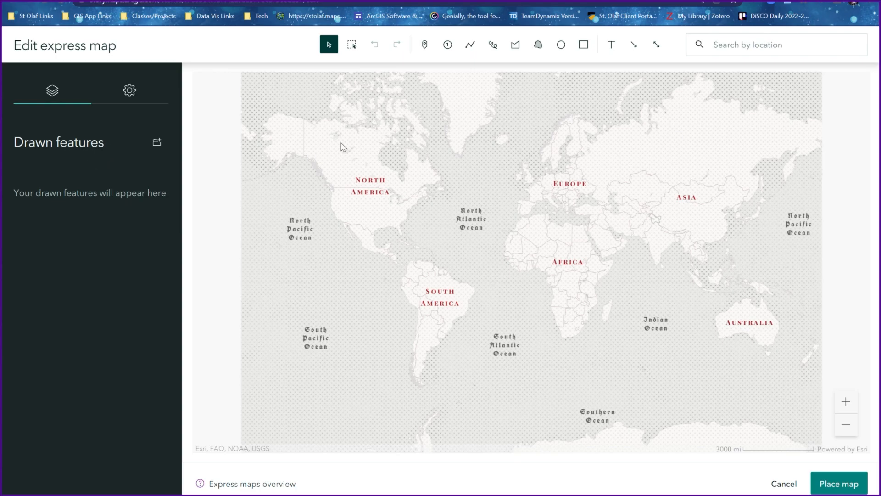
# Step: Change the express map's basemap to Imagery (Hybrid) in its options
pyautogui.click(131, 92)
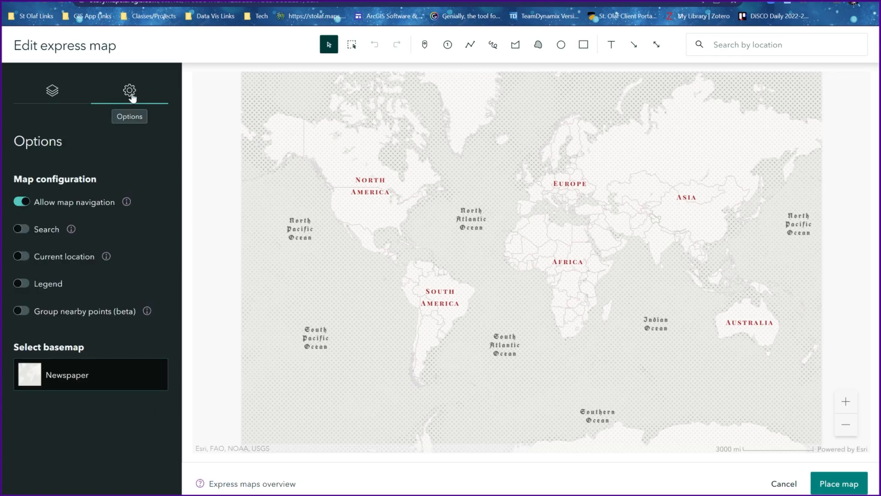
pyautogui.click(50, 384)
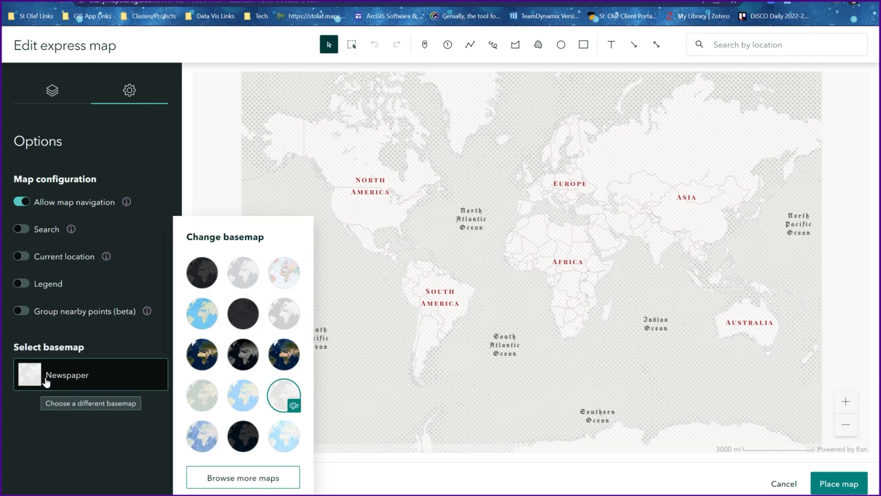
pyautogui.click(277, 361)
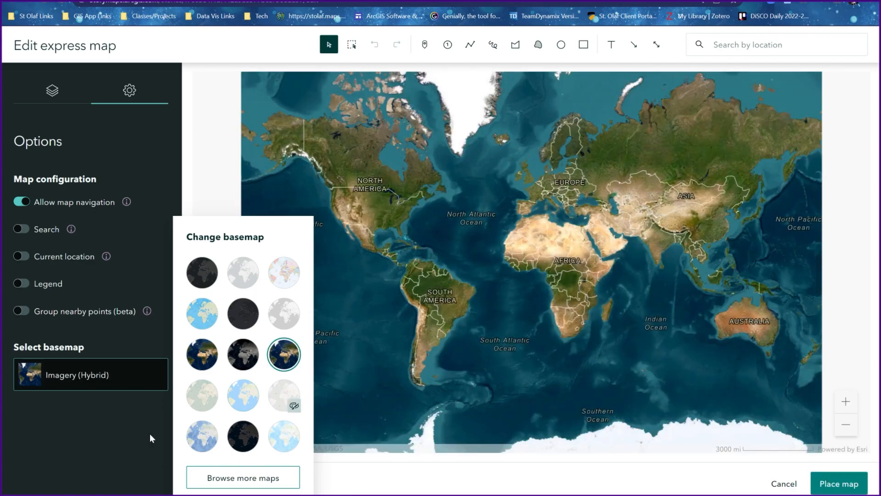
pyautogui.click(148, 434)
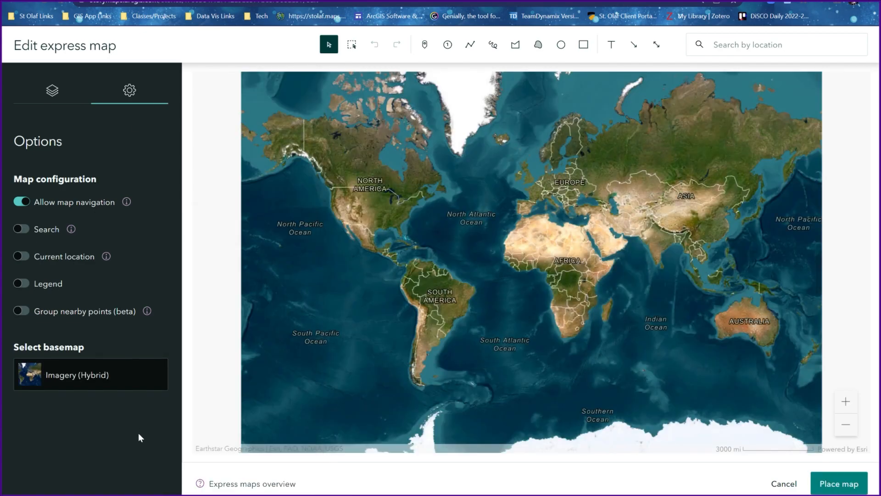
# Step: Frame the express map on the Minneapolis–St Paul area and turn on its legend
pyautogui.scroll(-5, 370, 191)
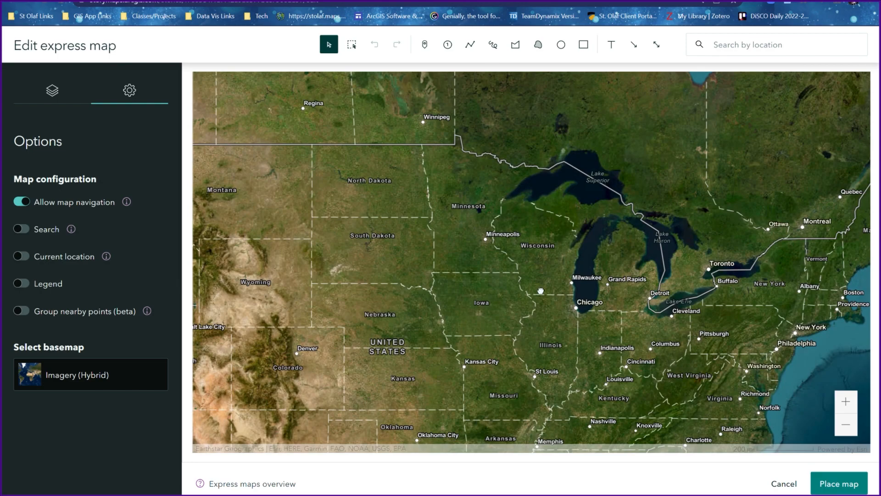
pyautogui.moveTo(540, 290); pyautogui.dragTo(570, 310)
pyautogui.scroll(5, 530, 255)
pyautogui.moveTo(446, 269); pyautogui.dragTo(559, 287)
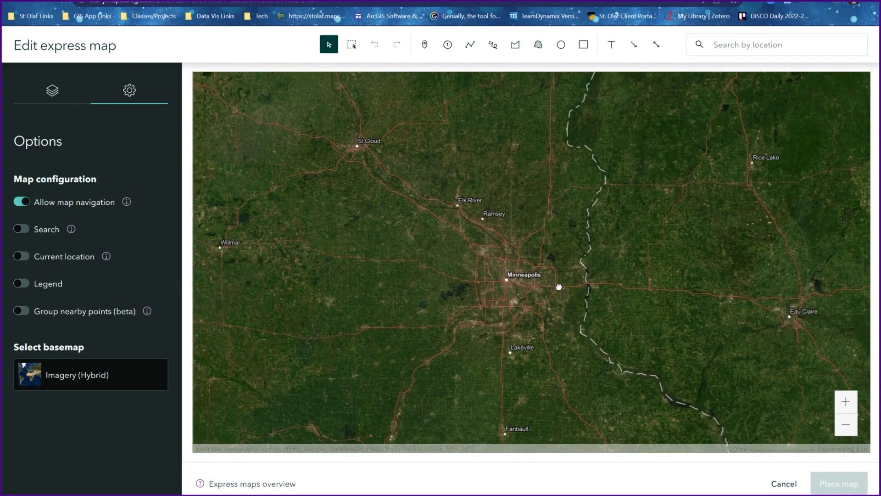
pyautogui.scroll(2, 549, 299)
pyautogui.moveTo(500, 316); pyautogui.dragTo(484, 296)
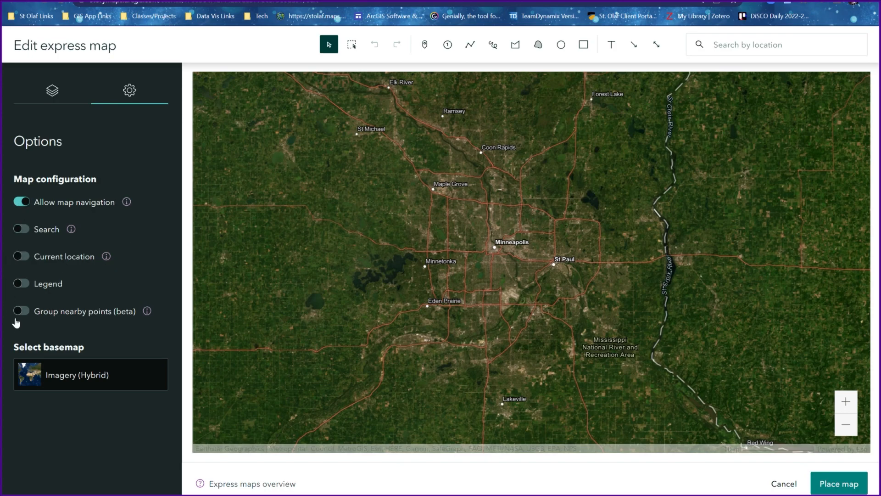
pyautogui.click(21, 283)
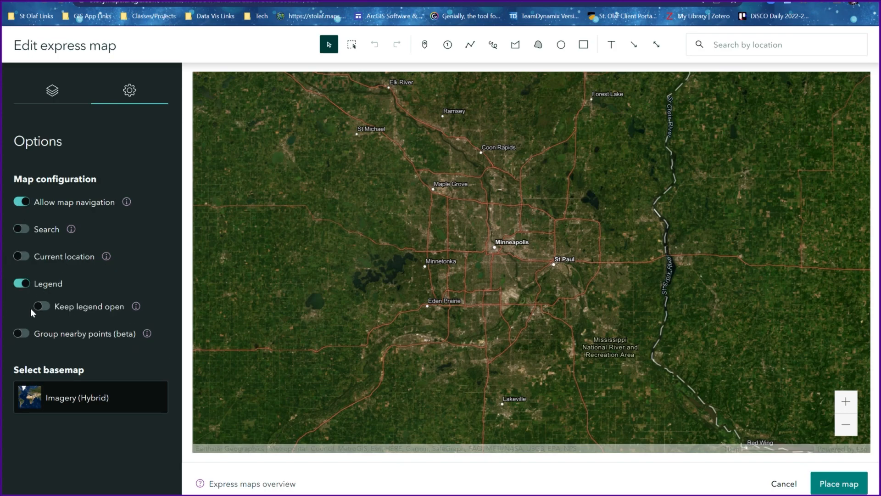
# Step: Add a point marker at Minneapolis on the express map and name it "Minneapolis, MN"
pyautogui.click(52, 90)
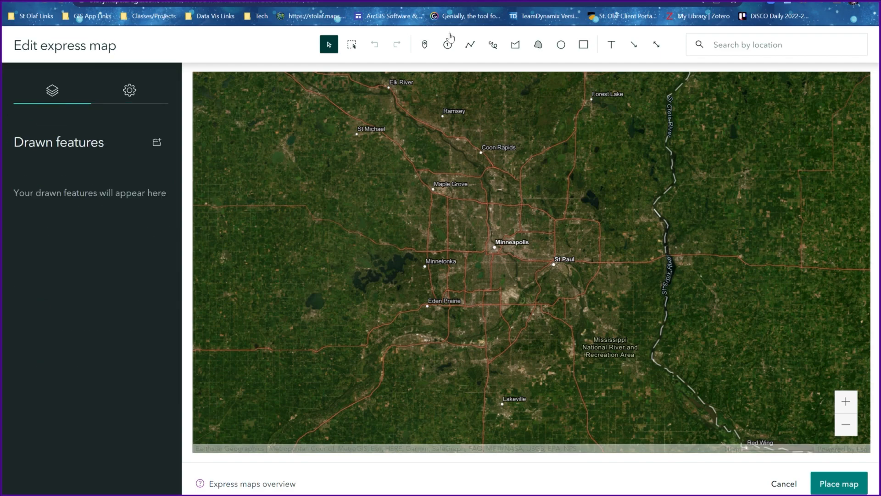
pyautogui.click(425, 45)
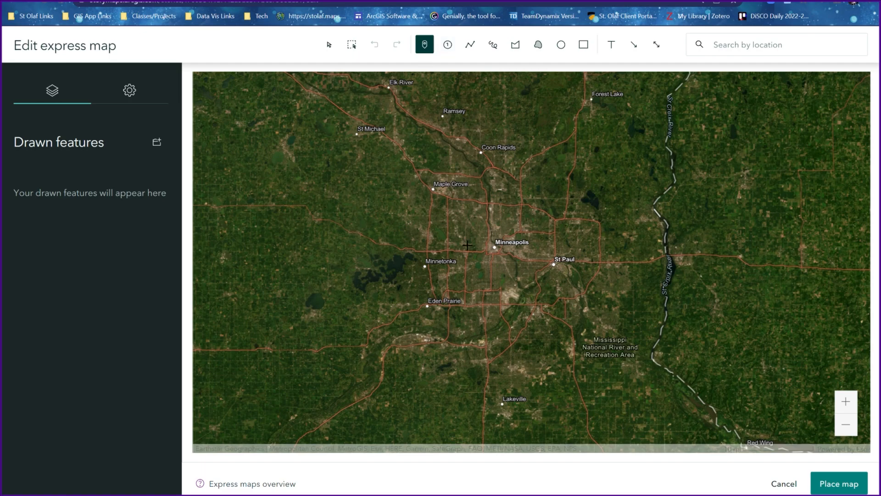
pyautogui.click(487, 245)
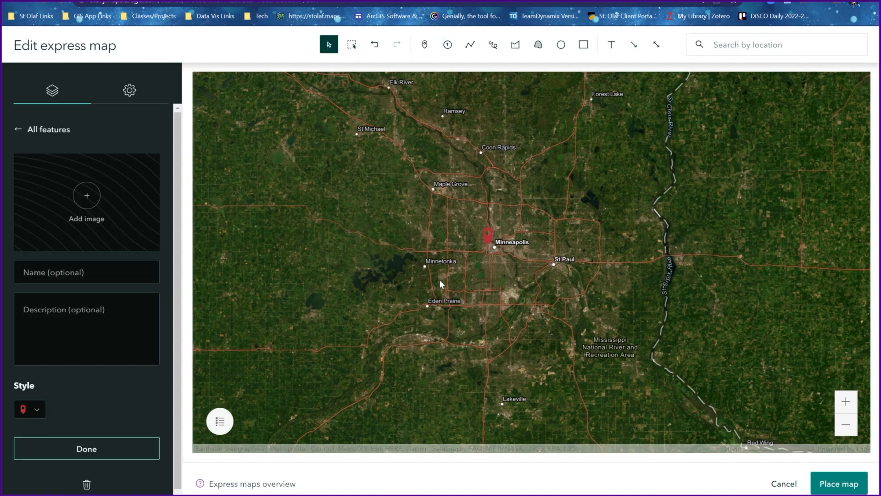
pyautogui.click(87, 272)
pyautogui.write('Minneapolis, MN')
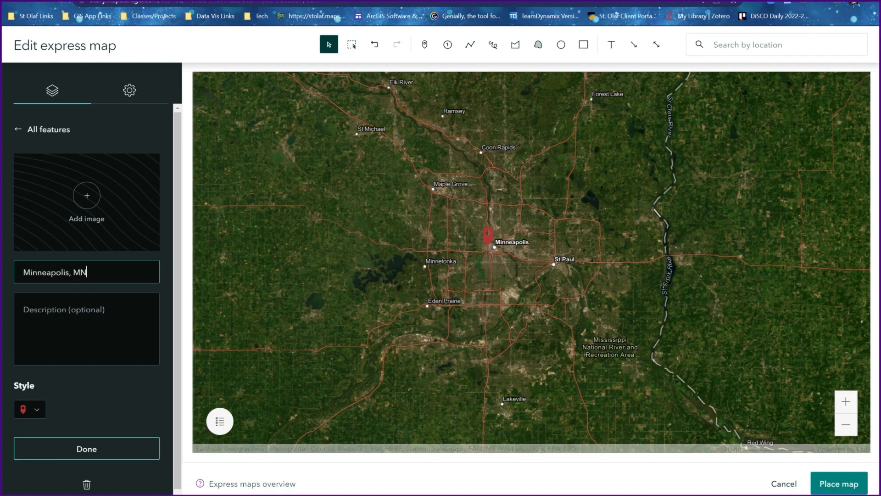
# Step: Try bright yellow (#F5FF0C), dark green (#29675B) and magenta as the color of the Minneapolis marker
pyautogui.click(39, 411)
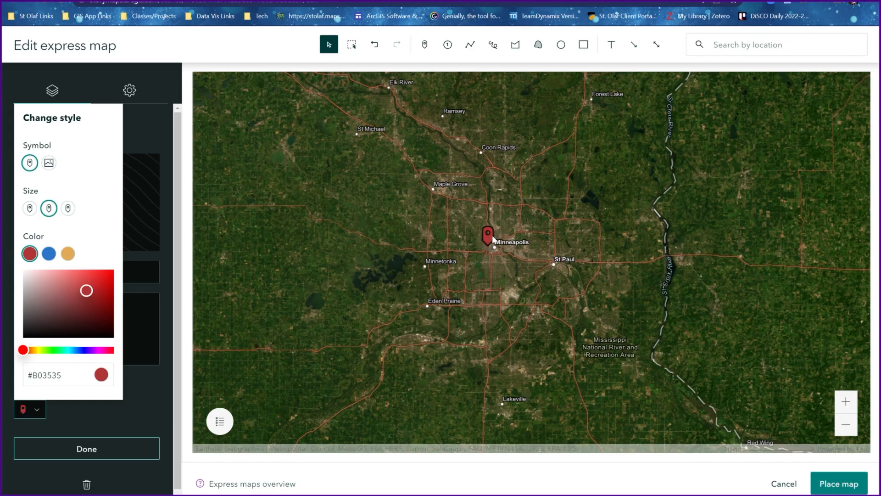
pyautogui.click(39, 351)
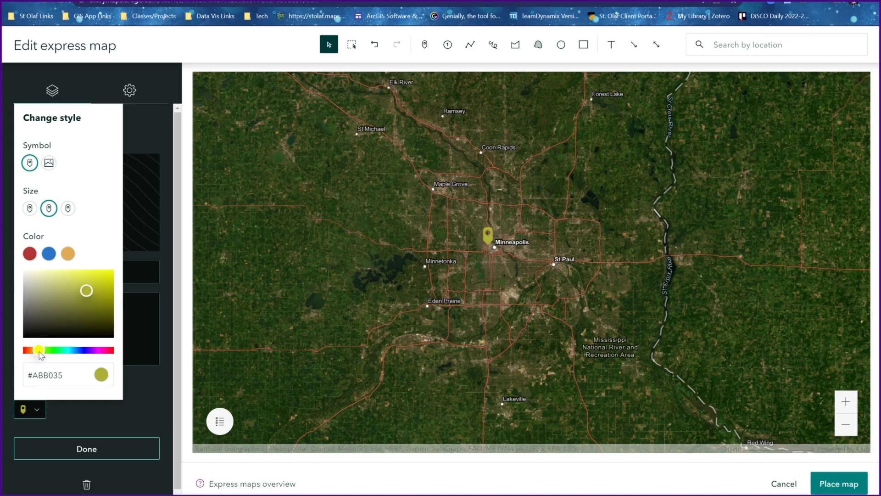
pyautogui.moveTo(98, 294); pyautogui.dragTo(111, 270)
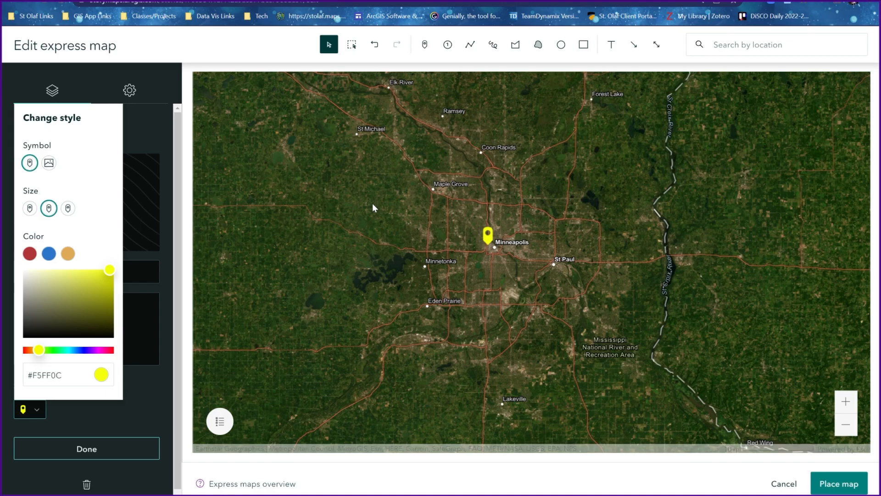
pyautogui.click(65, 349)
pyautogui.moveTo(85, 299); pyautogui.dragTo(78, 310)
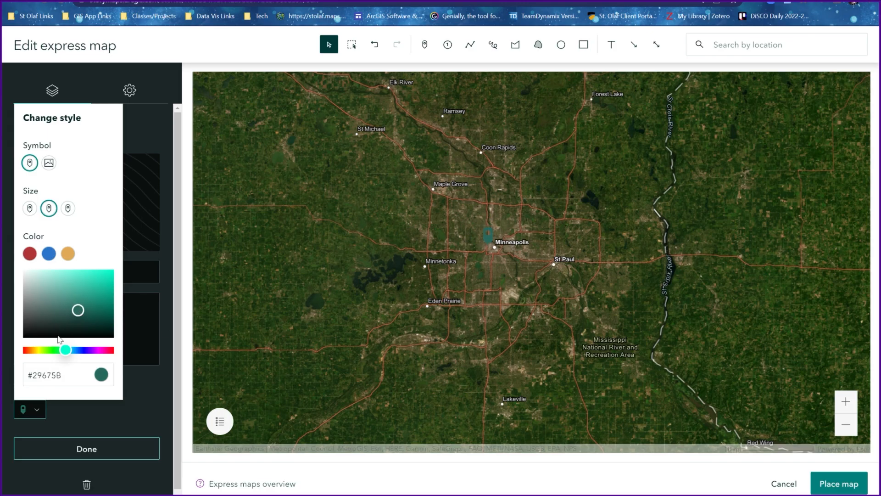
pyautogui.click(37, 351)
pyautogui.moveTo(88, 308); pyautogui.dragTo(113, 269)
pyautogui.click(100, 351)
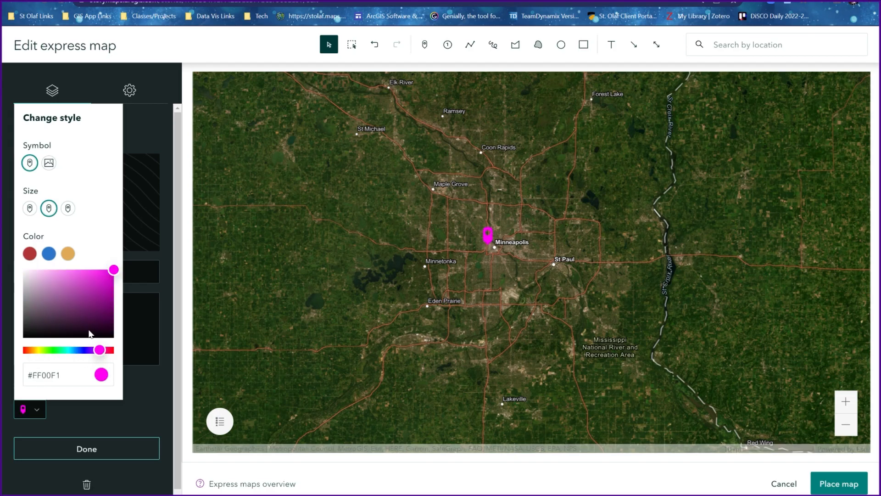
pyautogui.moveTo(113, 270); pyautogui.dragTo(108, 269)
# Step: Set the Minneapolis marker's color to light blue (#2AD1FF) and close the style settings
pyautogui.click(72, 351)
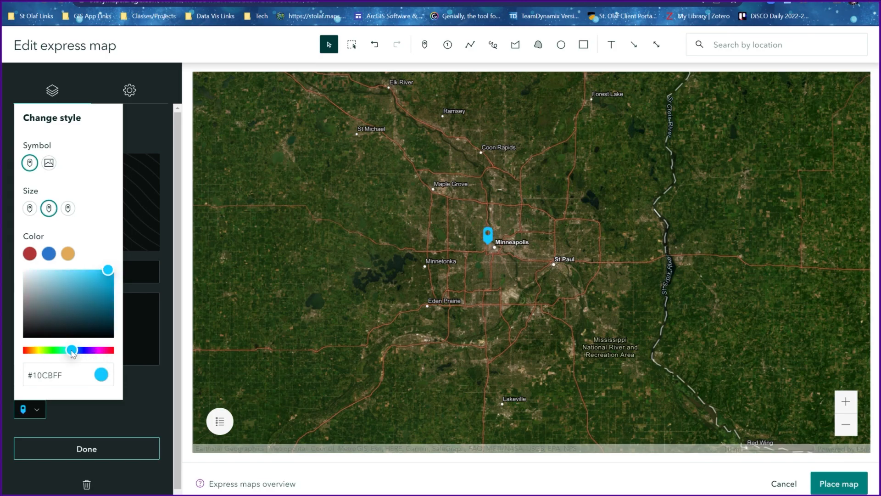
pyautogui.moveTo(107, 269); pyautogui.dragTo(100, 269)
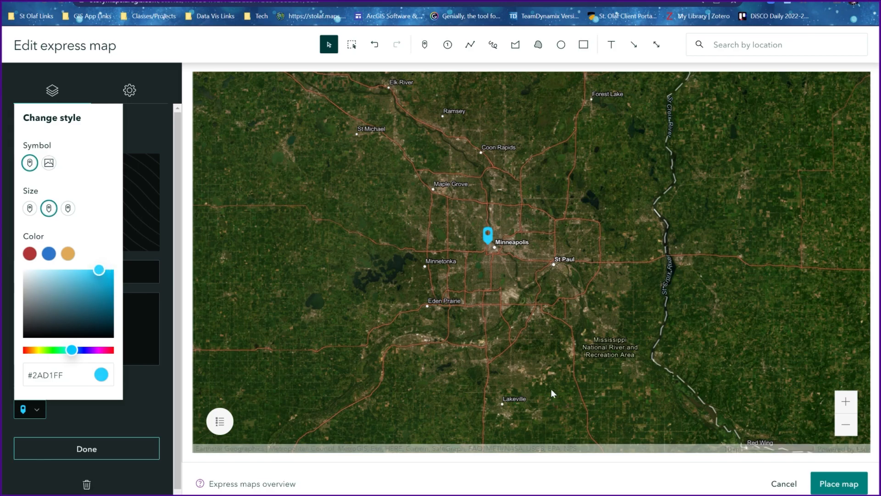
pyautogui.click(139, 395)
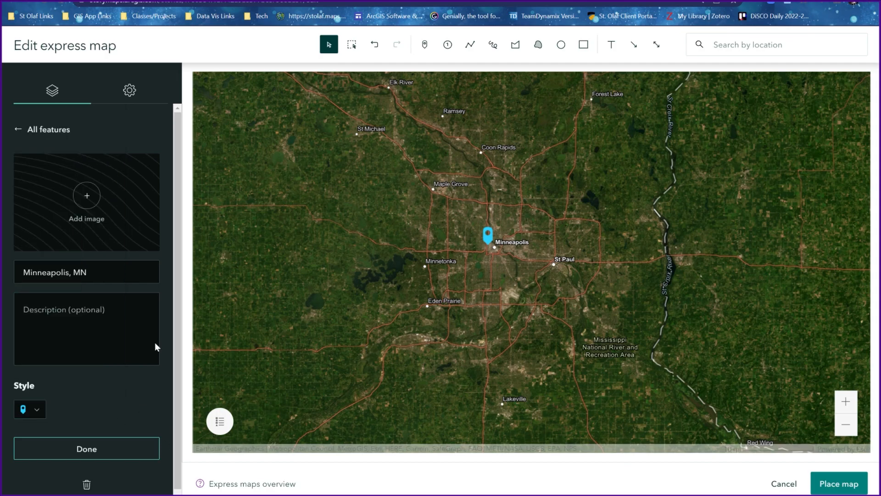
# Step: Finish the Minneapolis point, place the express map in the story, and resize it to the small, text-column width
pyautogui.click(95, 454)
pyautogui.click(846, 484)
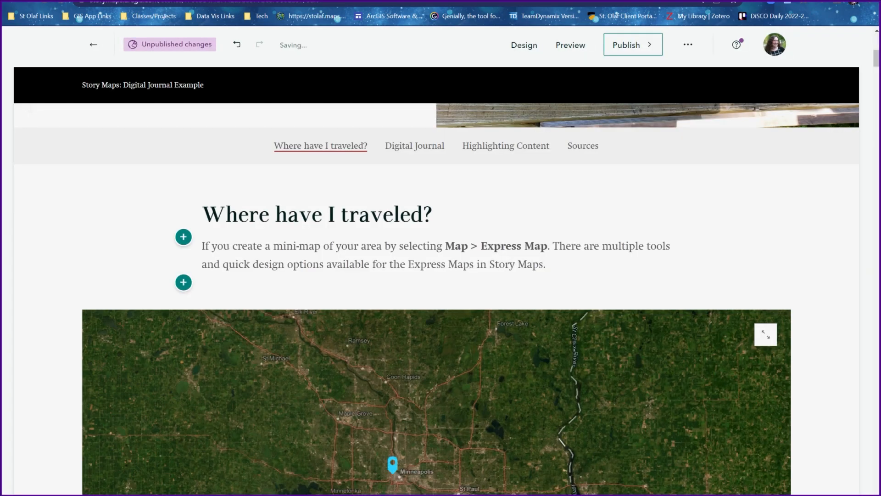
pyautogui.scroll(-2, 786, 225)
pyautogui.moveTo(430, 280)
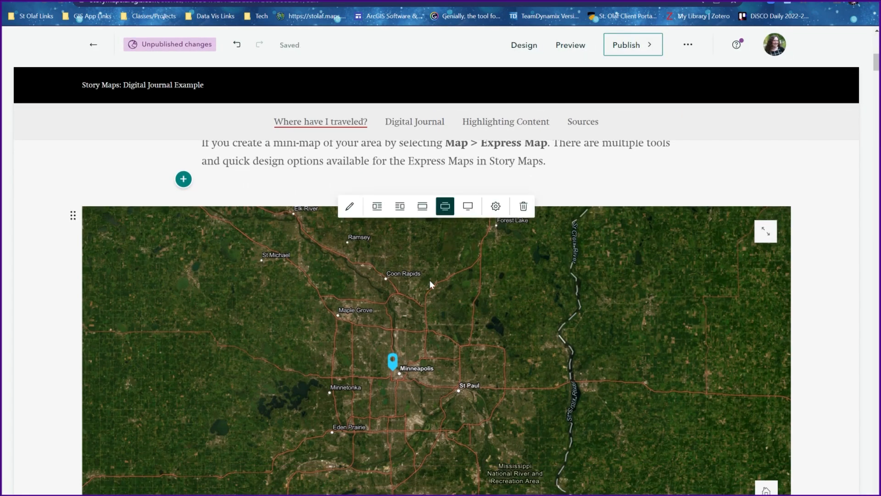
pyautogui.click(426, 208)
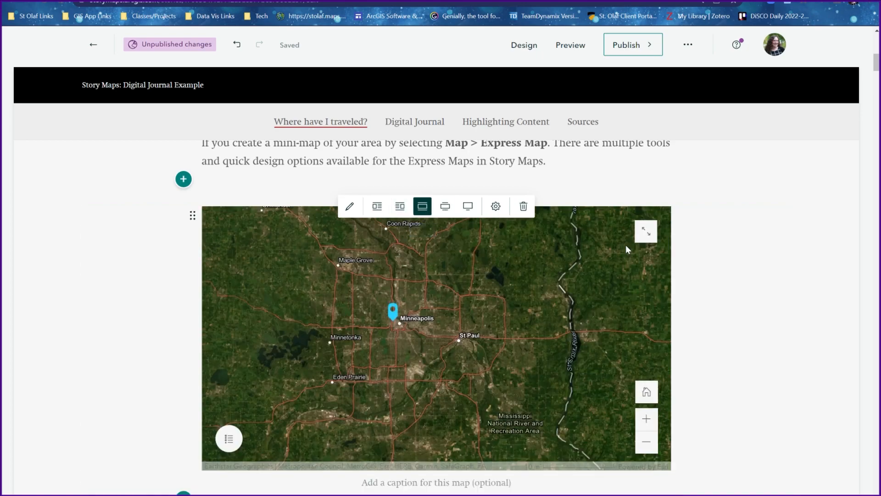
# Step: Open the placed map's legend, show the pop-up of its "Minneapolis, MN" entry, and close the pop-up
pyautogui.click(228, 440)
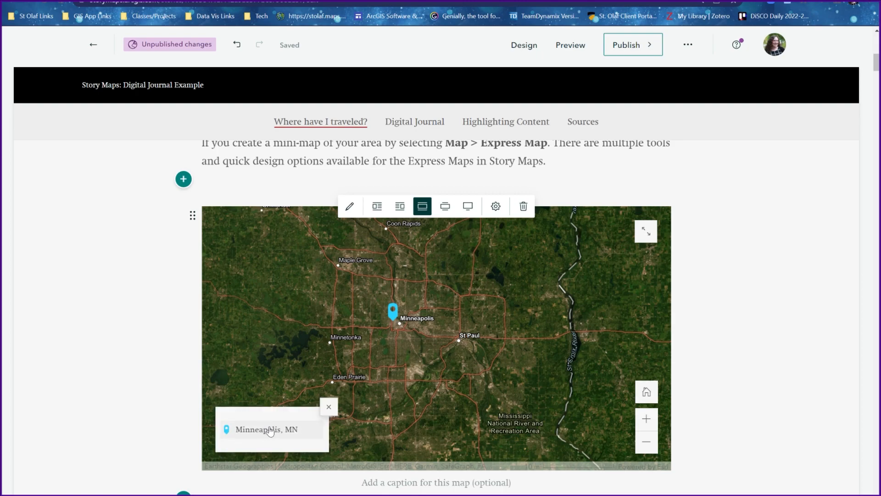
pyautogui.click(228, 436)
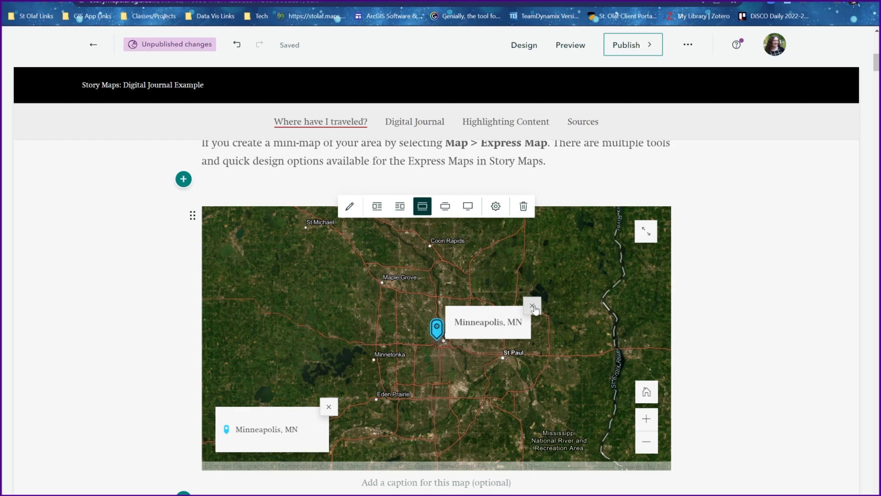
pyautogui.click(530, 305)
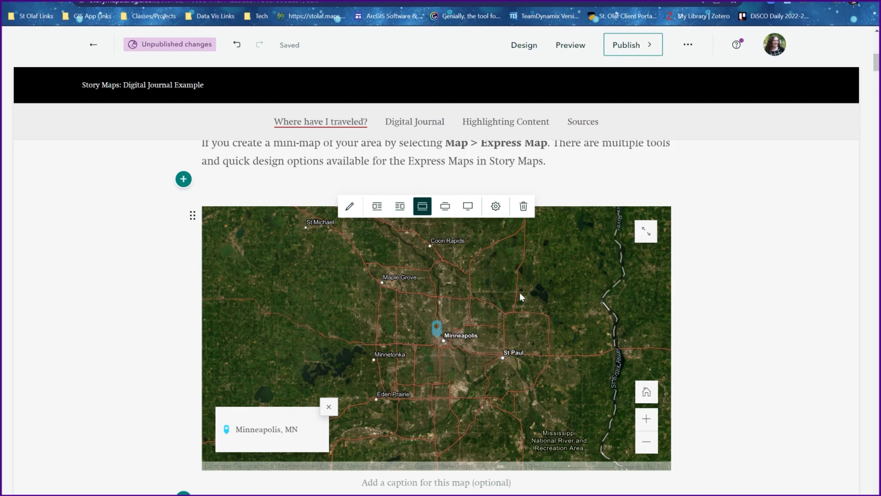
# Step: Delete the Minneapolis demonstration express map from the "Where have I traveled?" section
pyautogui.click(523, 206)
pyautogui.click(564, 311)
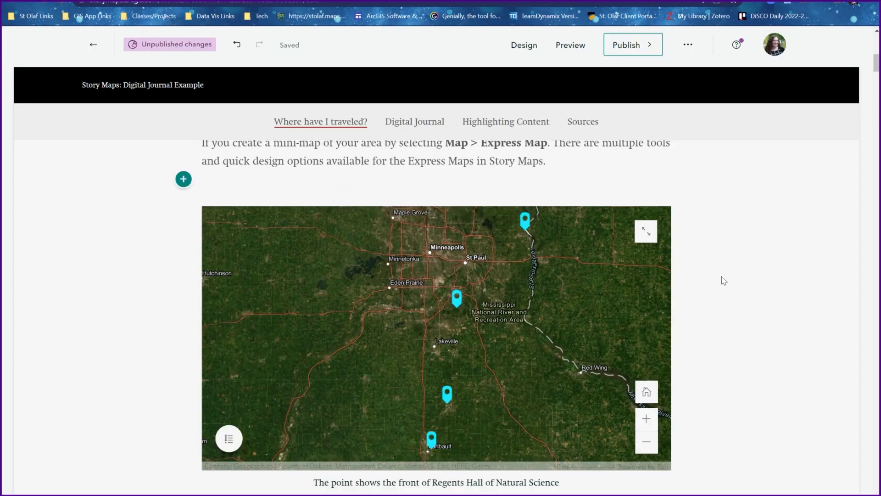